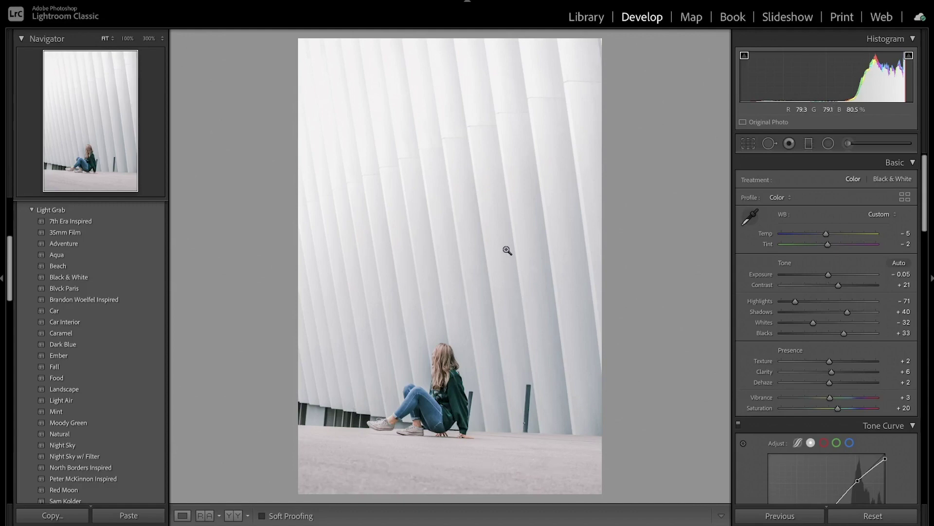
Compare the edited photo with its original, and reset all of its develop adjustments.
key(backslash)
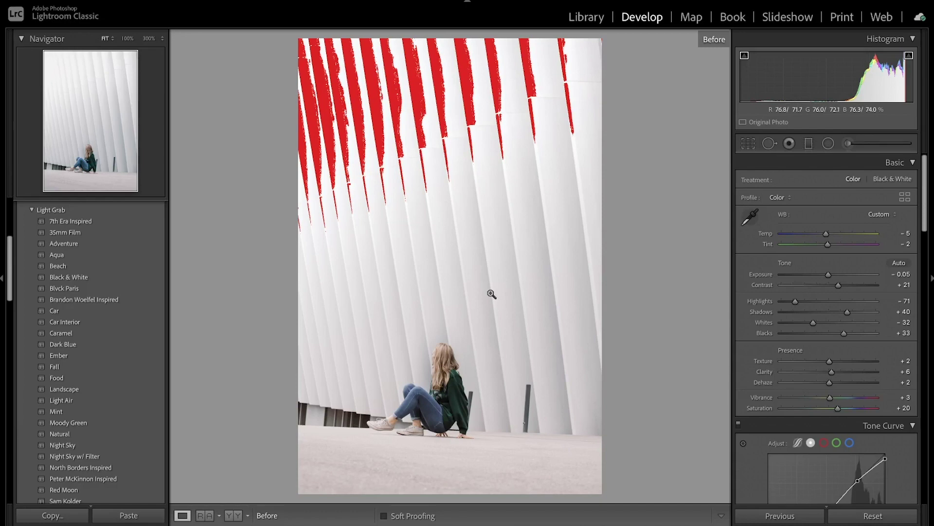
key(backslash)
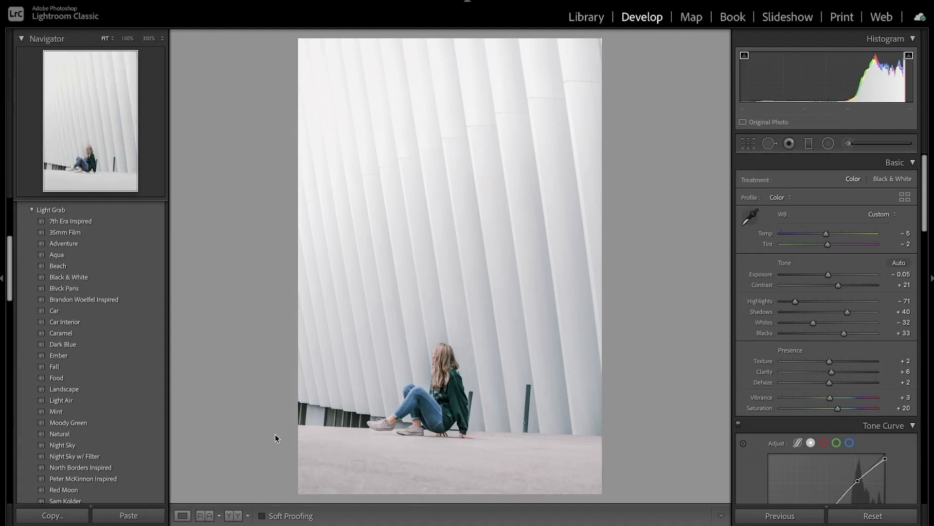
key(ctrl+shift+r)
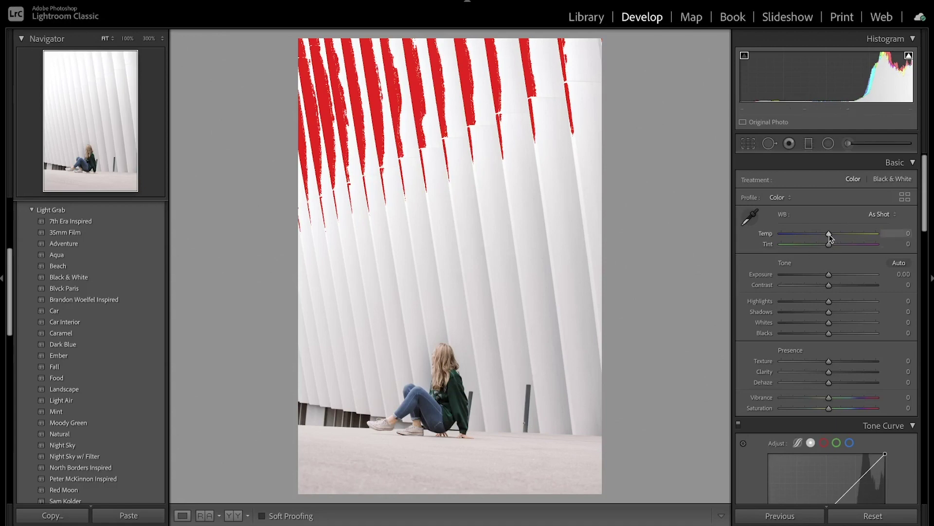
Set Temp to -5, Tint to -2, Exposure to -0.40 and Contrast to +20.
drag(830, 238, 828, 238)
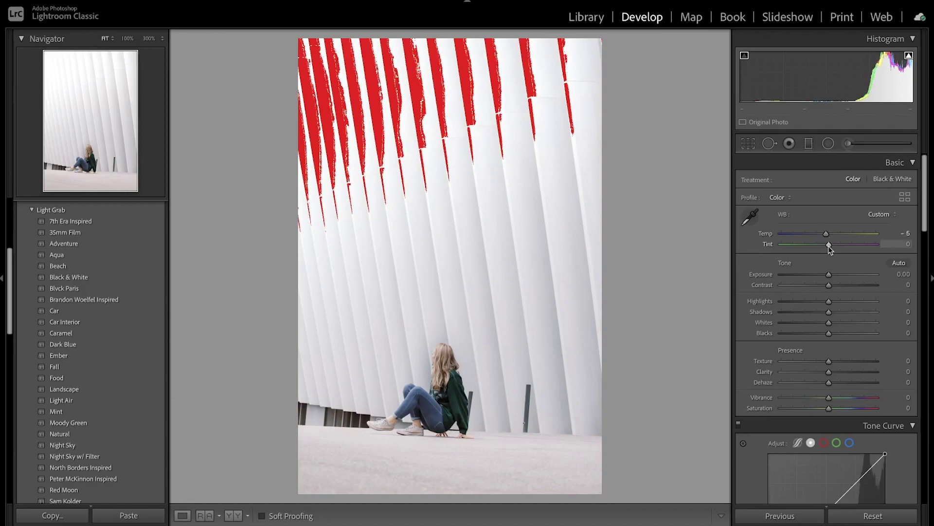
drag(829, 244, 826, 276)
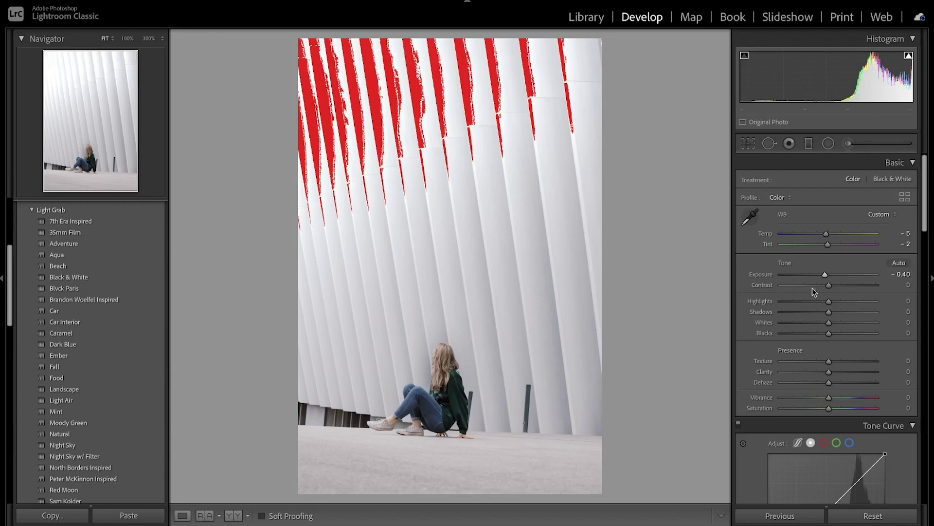
drag(830, 288, 839, 289)
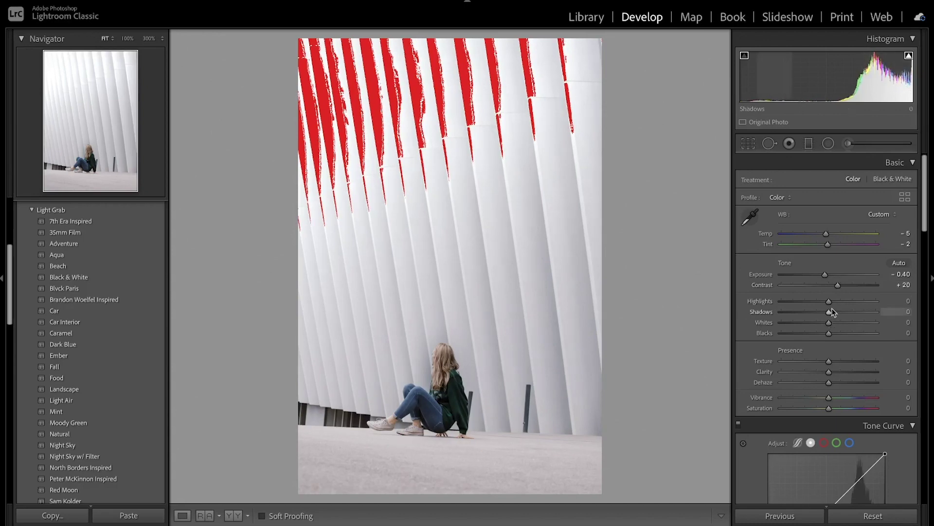
Set Highlights to -60, Shadows to +52 and Whites to -38, checking the detail in the bright wall.
drag(830, 305, 803, 305)
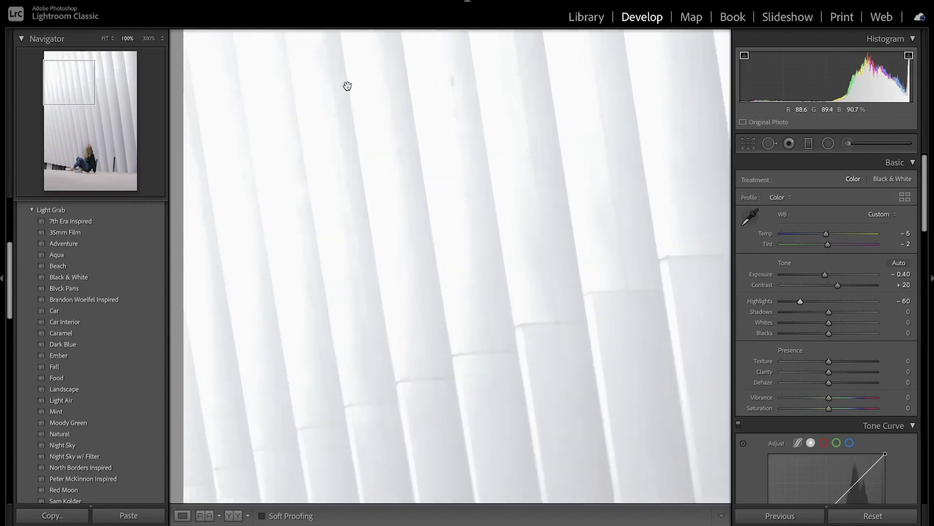
click(347, 86)
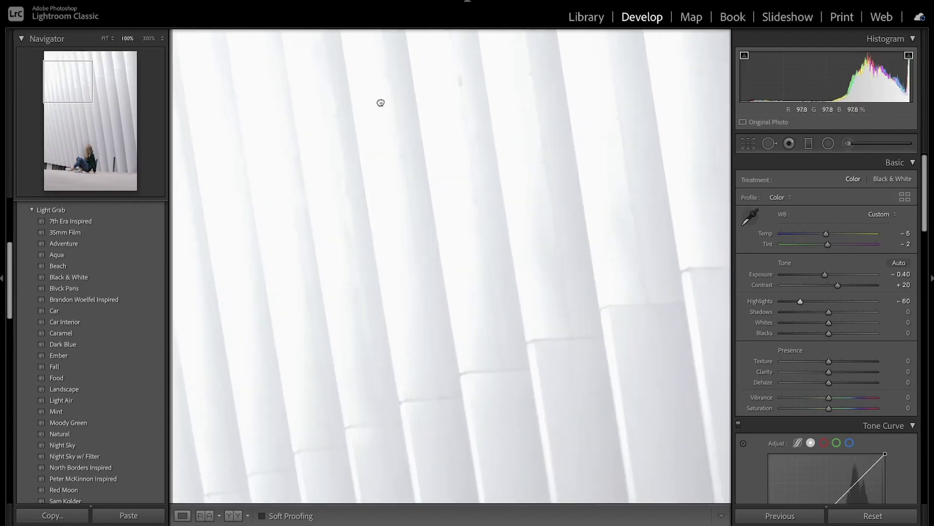
drag(380, 101, 418, 173)
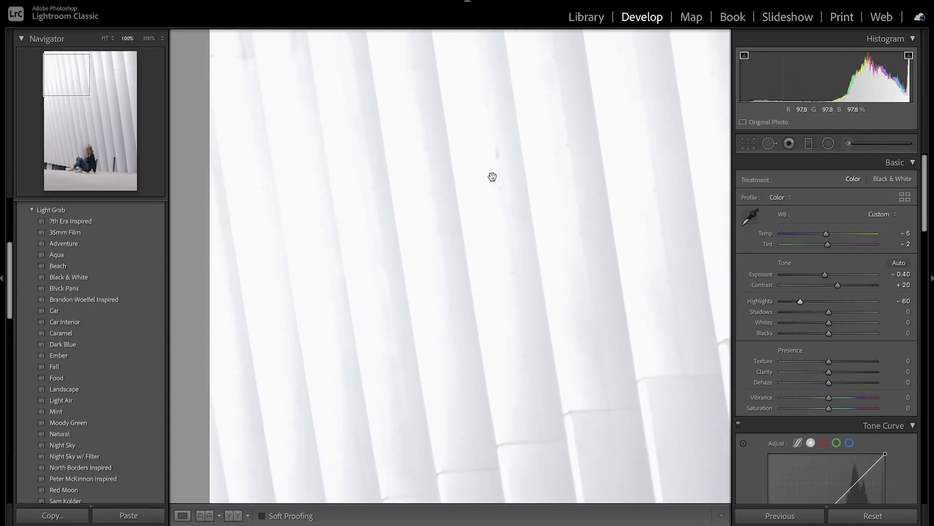
click(558, 160)
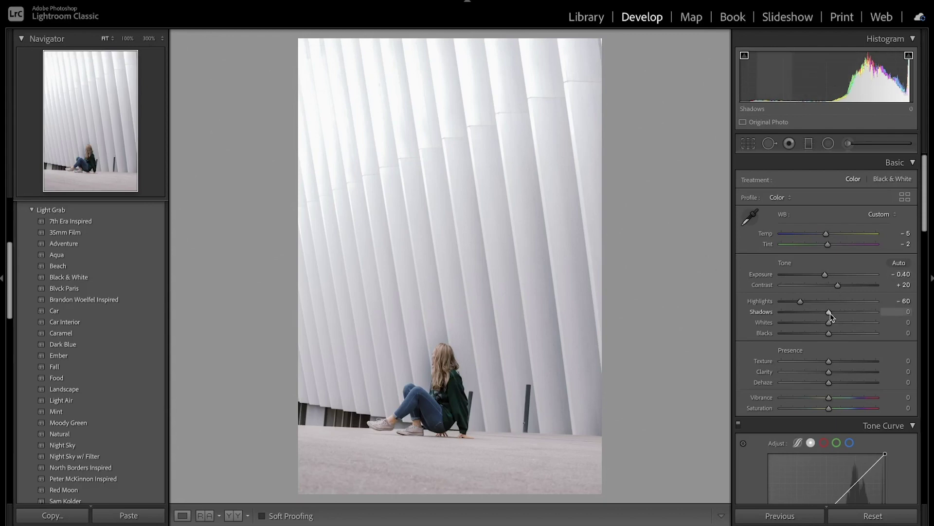
drag(830, 314, 811, 324)
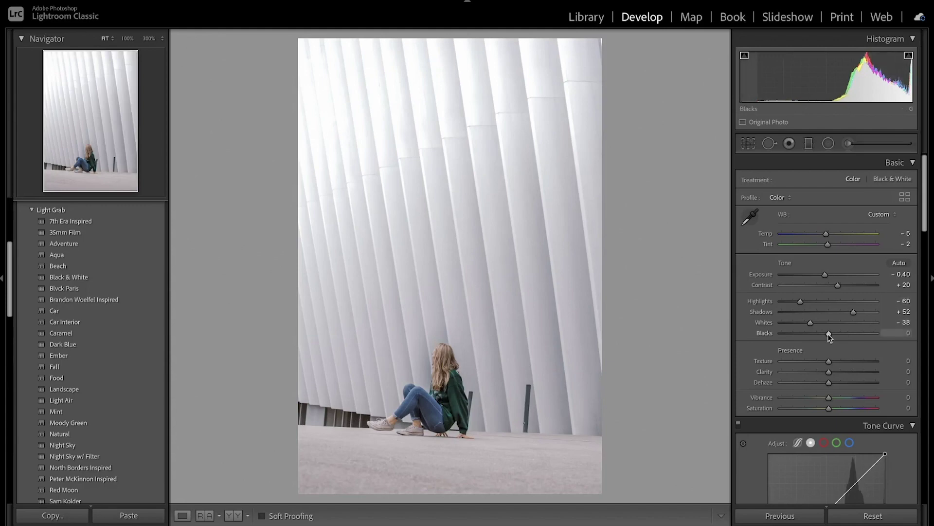
Set Blacks to +35, Texture to +8, Clarity to +7, Dehaze to +9, Vibrance to -9 and Saturation to +16, and compare with the original.
drag(829, 334, 832, 376)
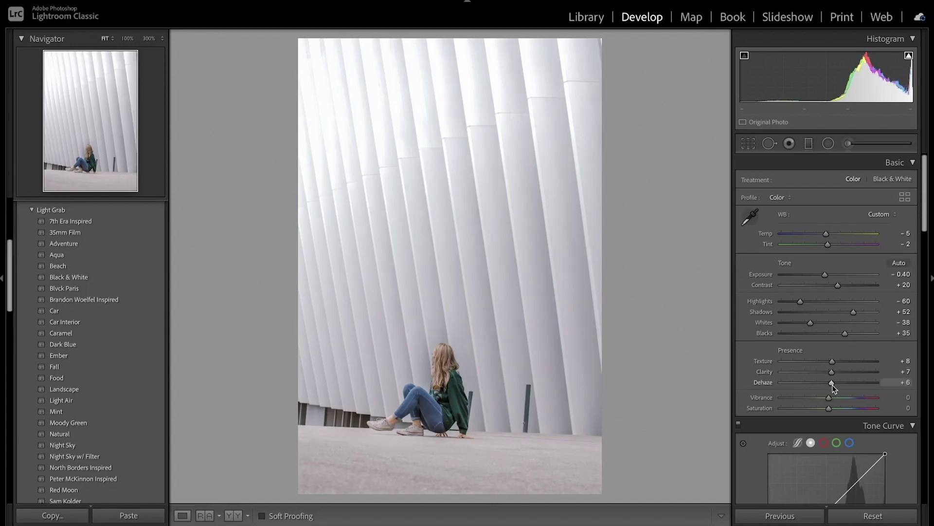
drag(830, 385, 834, 385)
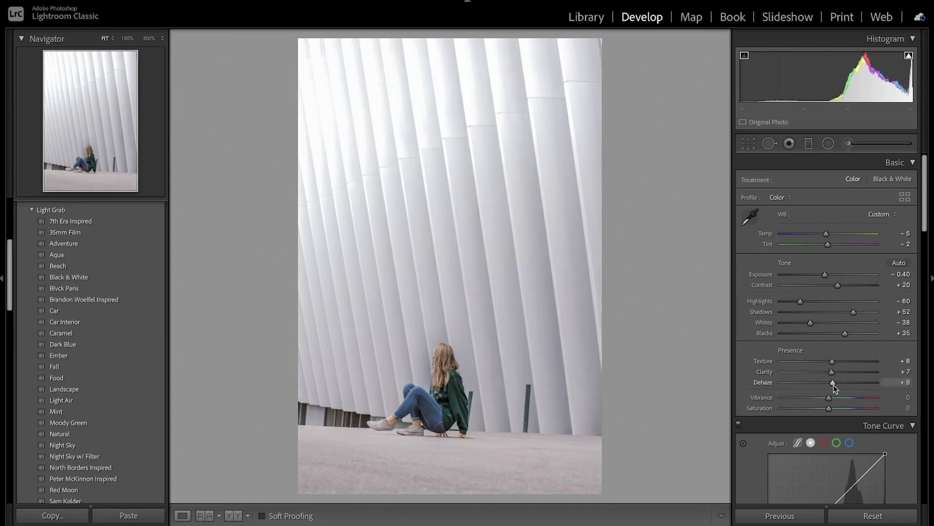
drag(830, 401, 836, 409)
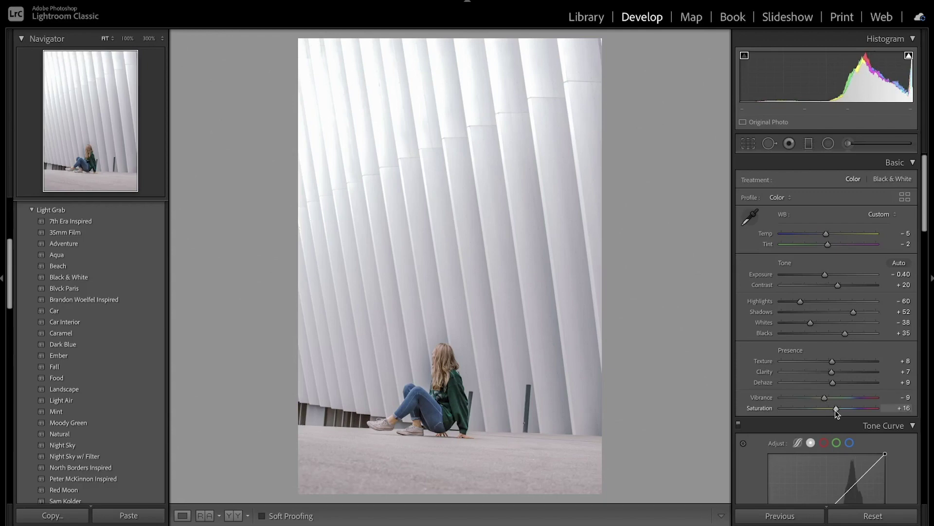
key(backslash)
key(backslash)
Add three points to the tone curve, one each in the shadows, midtones and highlights.
scroll(837, 411, down, 5)
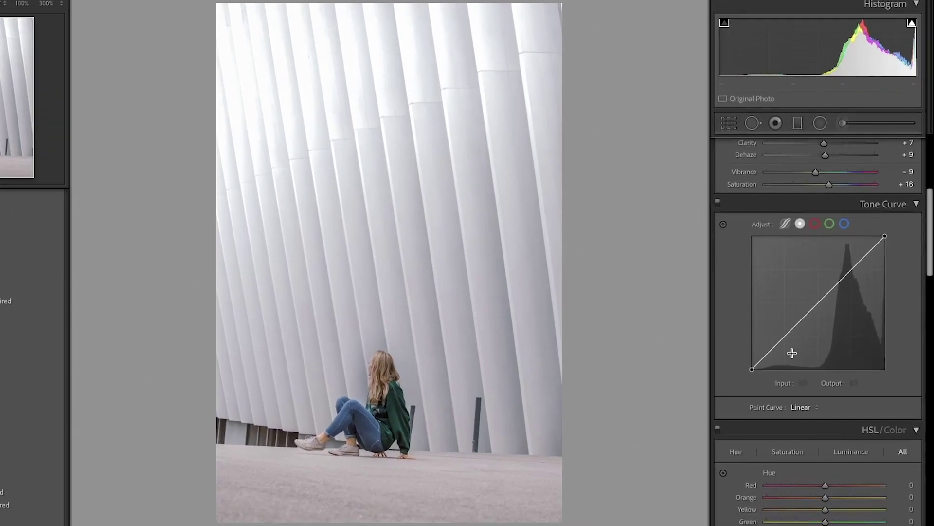
click(783, 338)
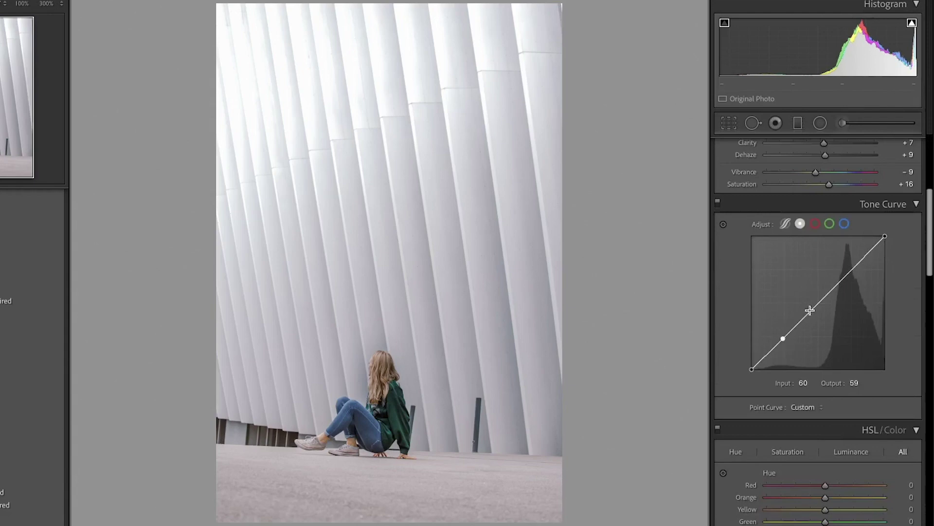
click(819, 304)
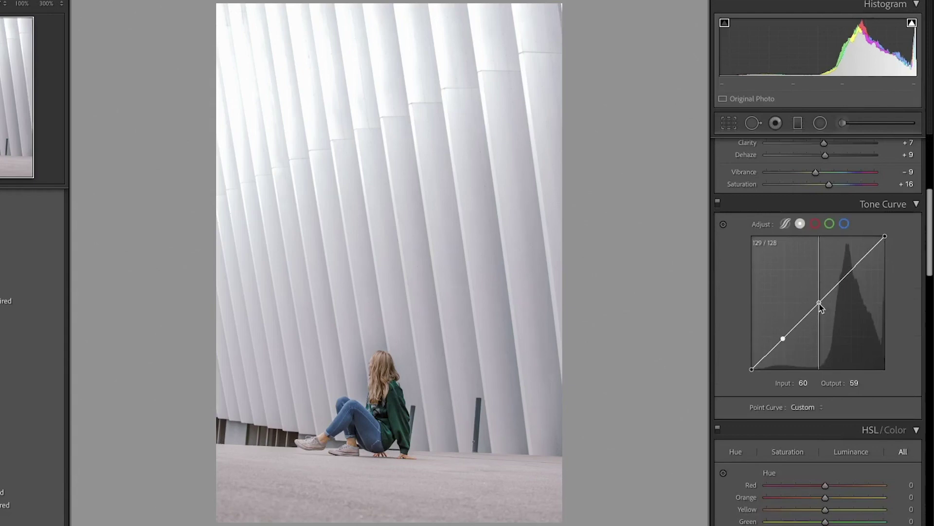
click(856, 269)
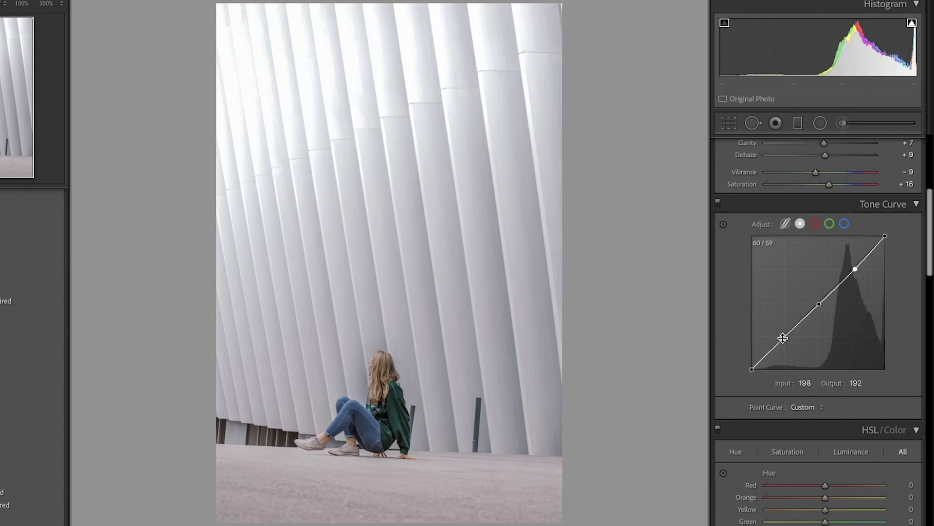
Shape a gentle S-curve by lowering the shadow point to about 61/44 and slightly raising the midtone and highlight points.
drag(783, 337, 785, 349)
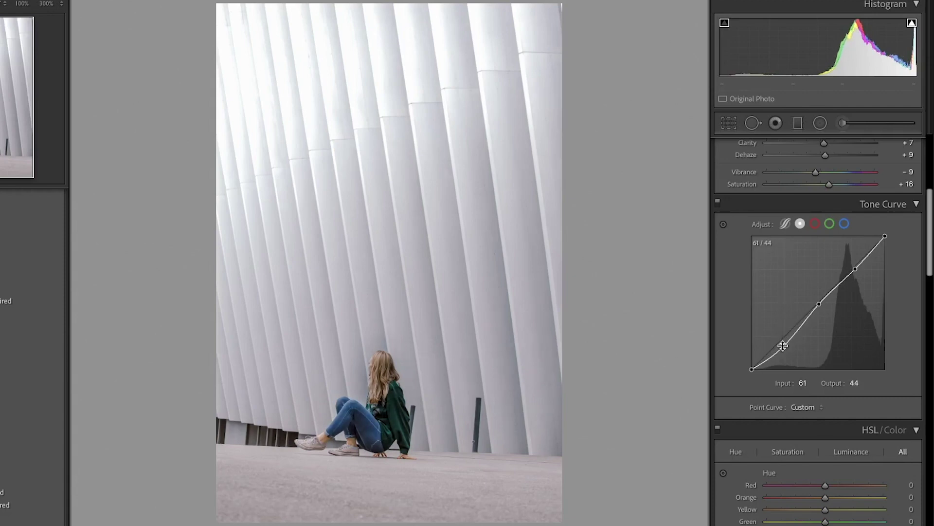
drag(819, 304, 814, 306)
drag(855, 269, 850, 267)
drag(849, 267, 847, 273)
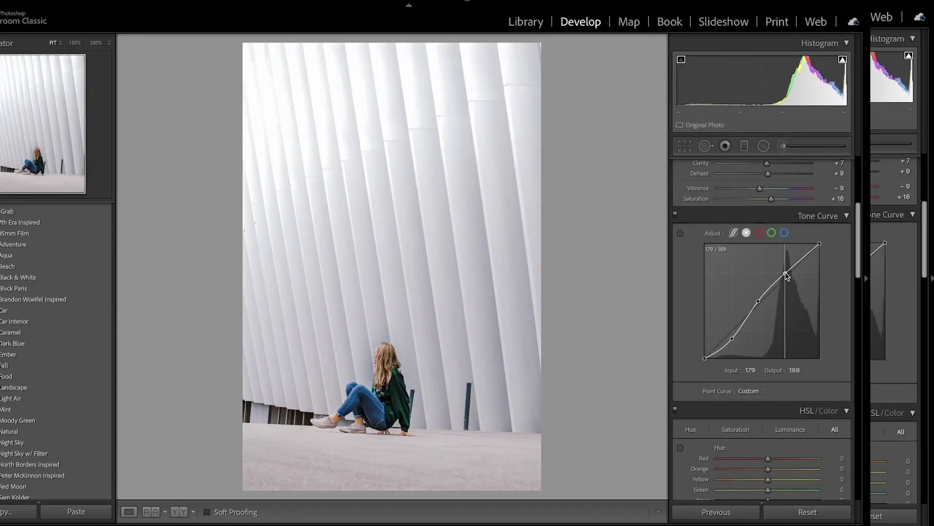
drag(785, 273, 786, 275)
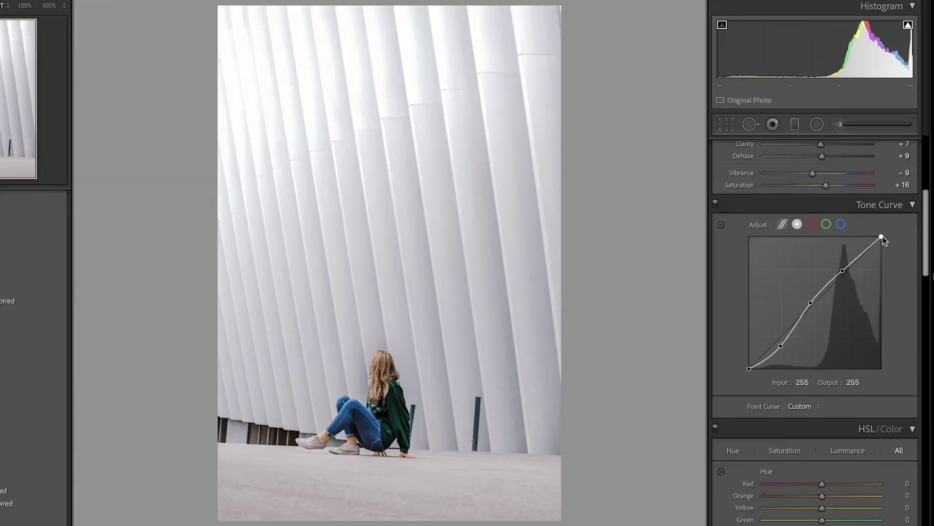
Fade the tone curve by slightly lowering its white endpoint and raising its black endpoint to output 8, and compare without the curve.
click(821, 244)
drag(882, 237, 883, 244)
drag(750, 369, 749, 364)
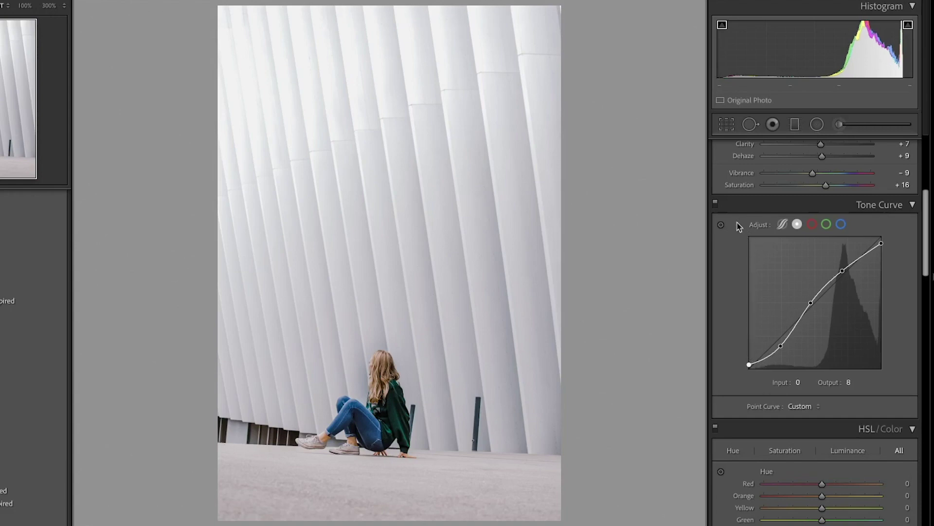
click(715, 203)
click(715, 203)
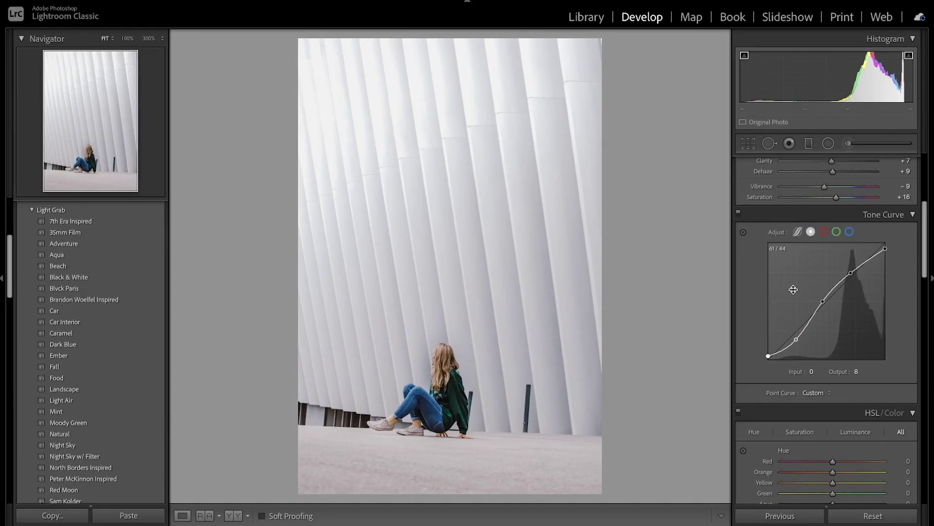
Check the woman's colours up close and set the HSL hue of Red to +37, Orange to -18 and Yellow to +19.
scroll(776, 287, down, 3)
scroll(794, 293, down, 6)
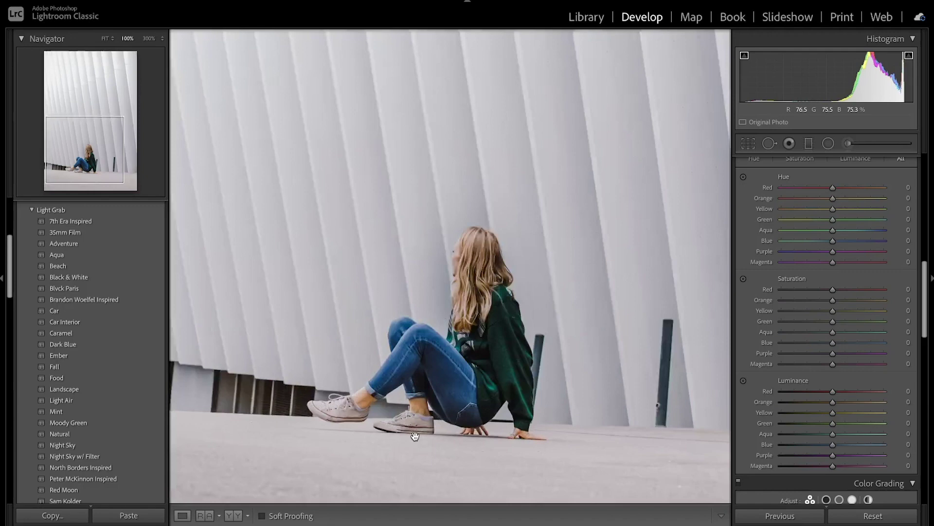
click(417, 440)
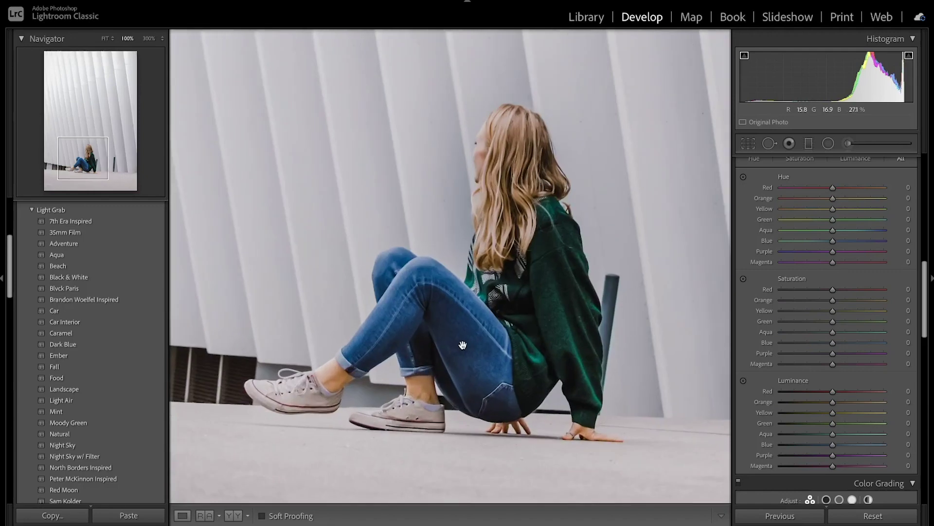
drag(463, 345, 453, 365)
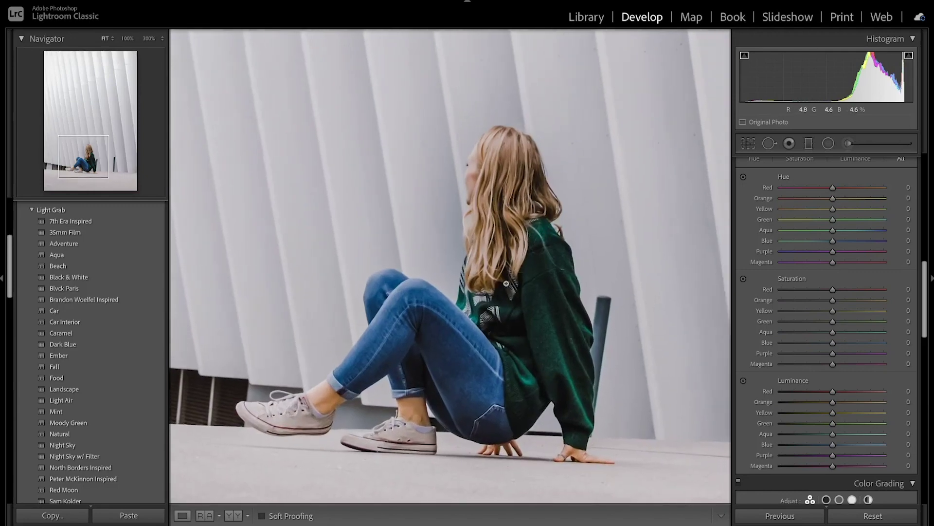
click(493, 287)
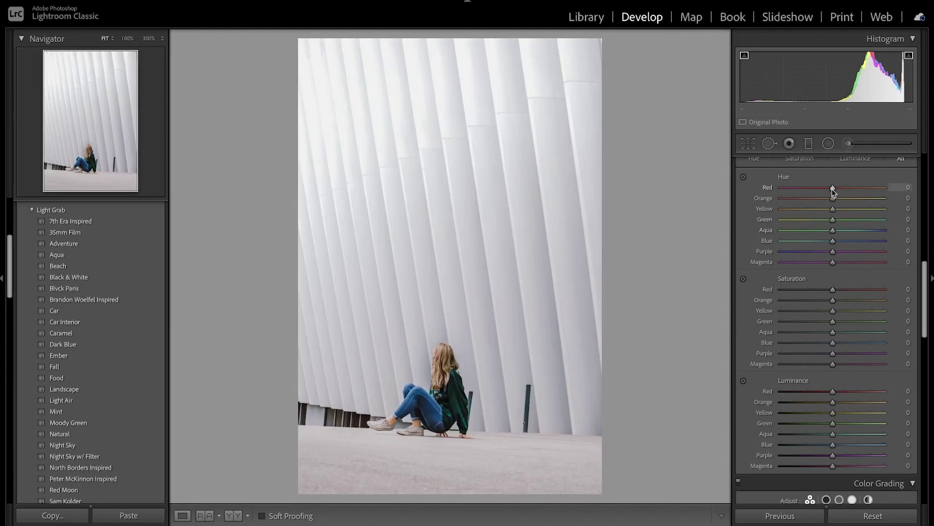
drag(833, 189, 844, 215)
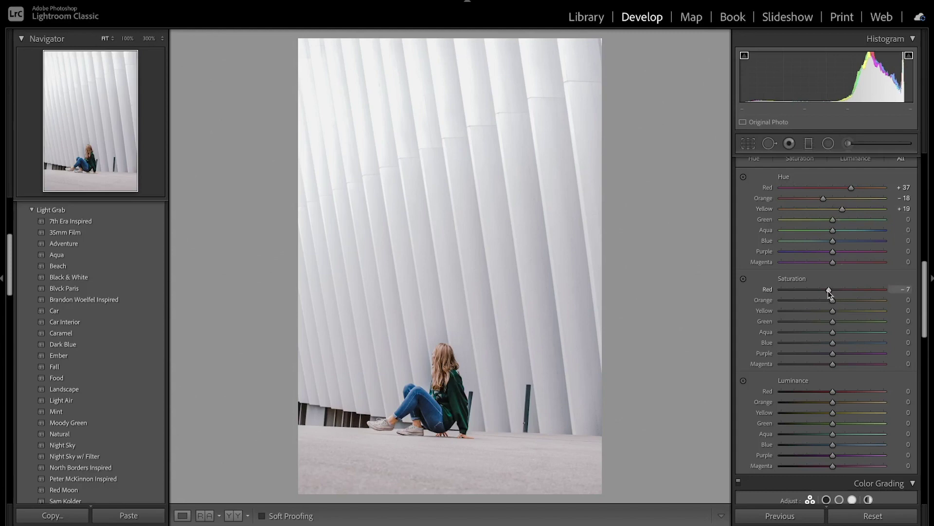
Set the HSL saturation to Red -8, Orange -36 and Yellow -67, and the luminance to Red -22, Orange +20 and Yellow +24.
drag(833, 302, 811, 305)
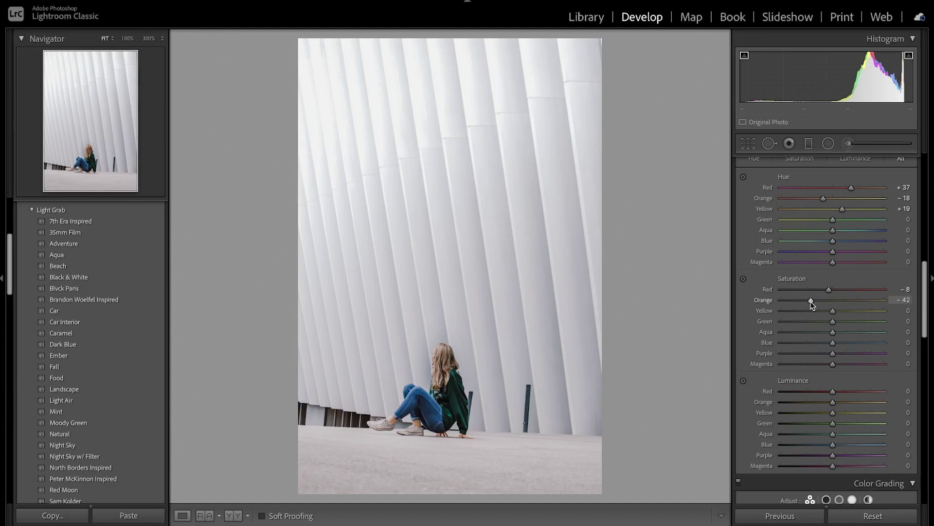
mouse_move(811, 301)
mouse_down()
mouse_move(819, 302)
mouse_move(815, 310)
mouse_move(801, 310)
mouse_up()
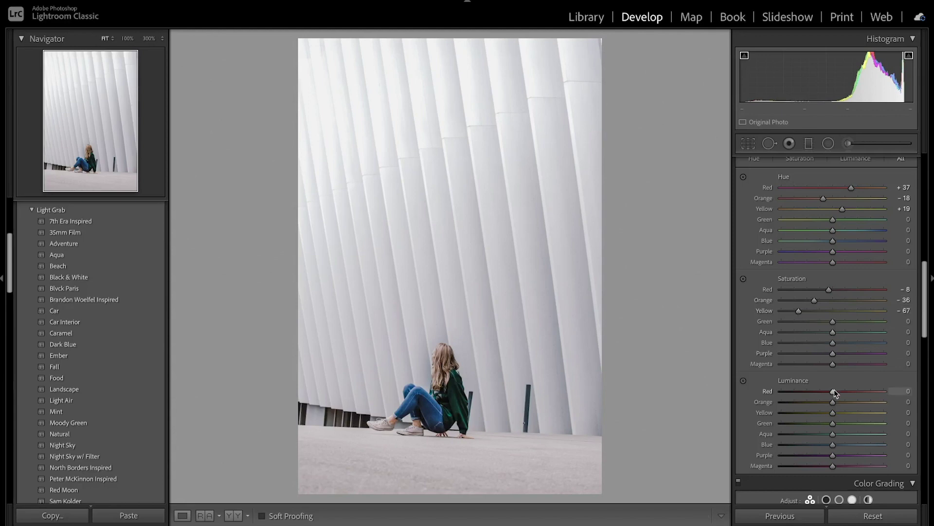
drag(833, 395, 821, 396)
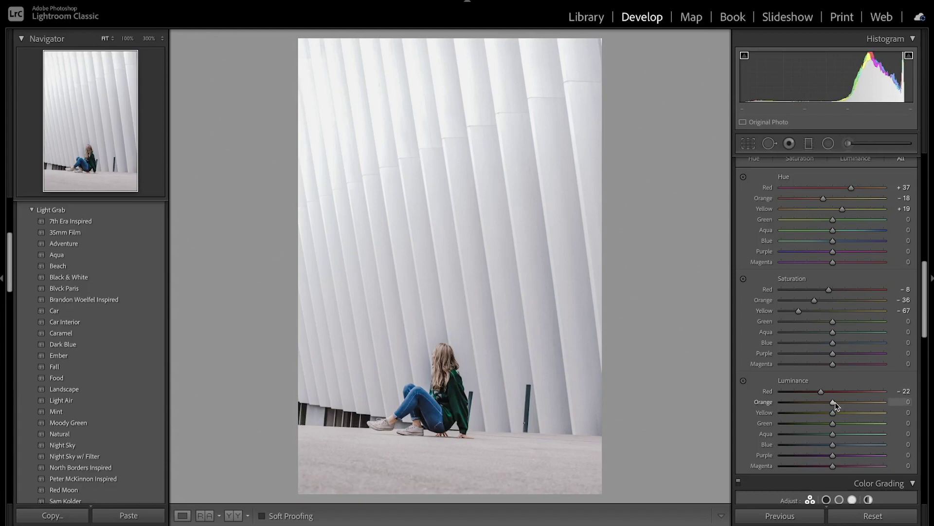
drag(835, 403, 847, 404)
mouse_move(832, 414)
mouse_down()
mouse_move(843, 414)
mouse_move(843, 403)
mouse_up()
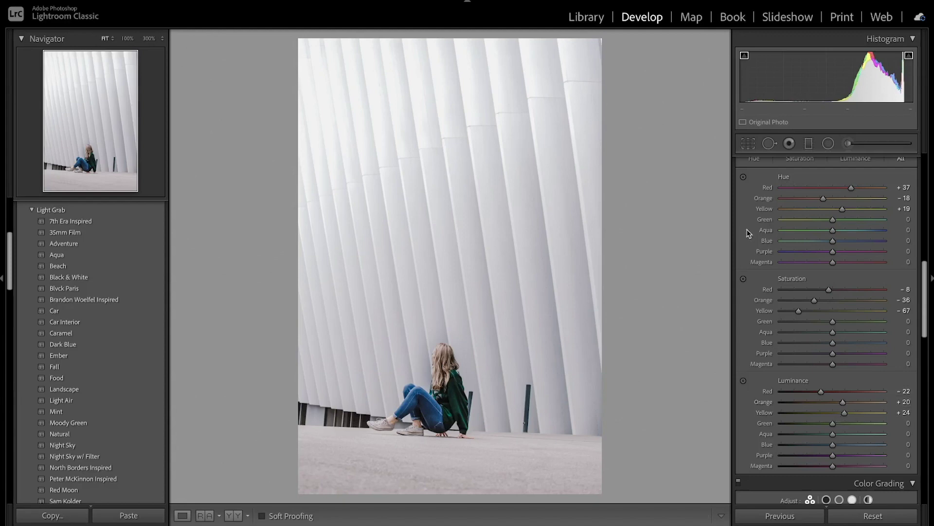
Compare the photo with and without the HSL adjustments.
scroll(747, 223, up, 1)
click(738, 160)
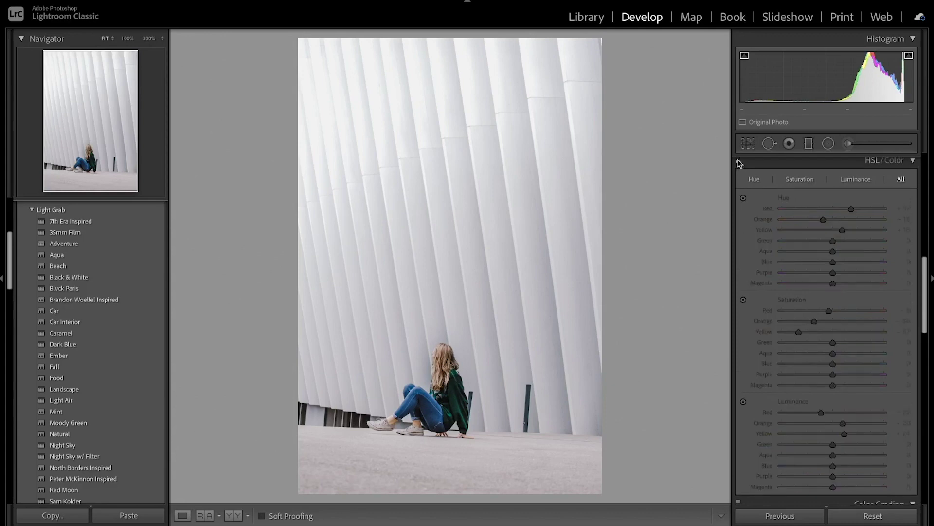
click(739, 161)
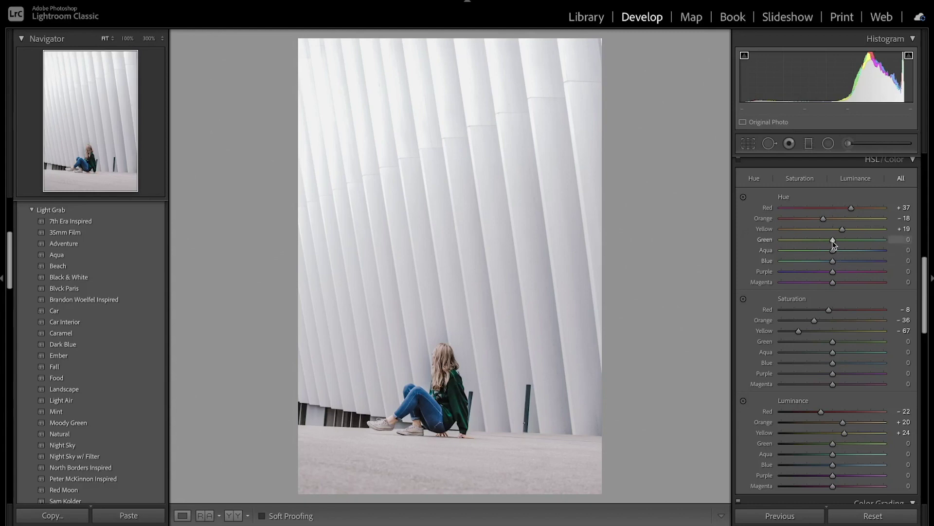
Set the HSL hue to Green +100, Aqua +51 and Blue +23, and the saturation to Green -8, Aqua -37 and Blue -35.
drag(833, 242, 899, 242)
drag(835, 250, 860, 252)
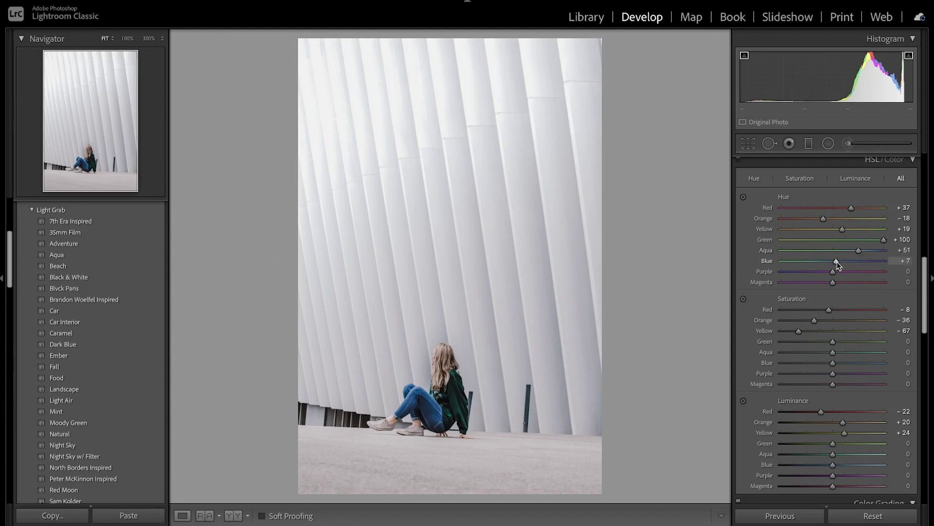
drag(837, 263, 846, 264)
drag(833, 344, 829, 344)
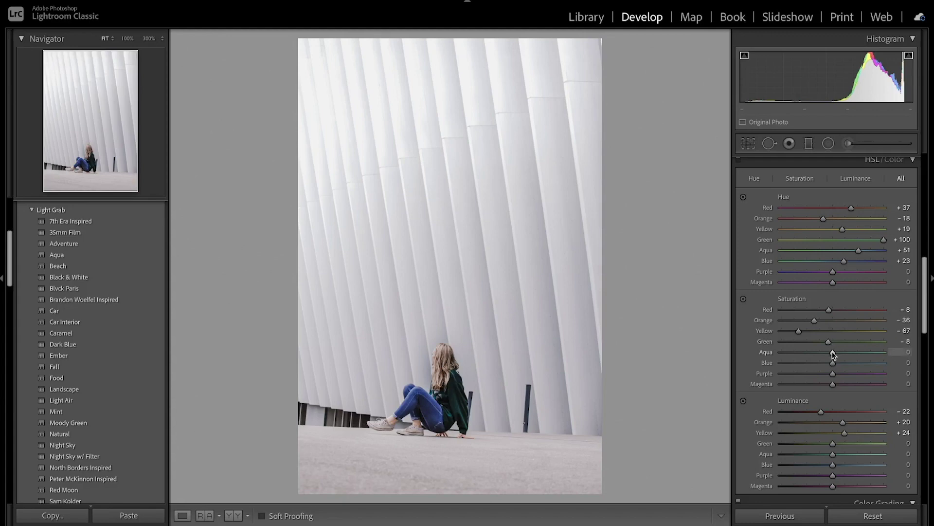
drag(833, 352, 816, 365)
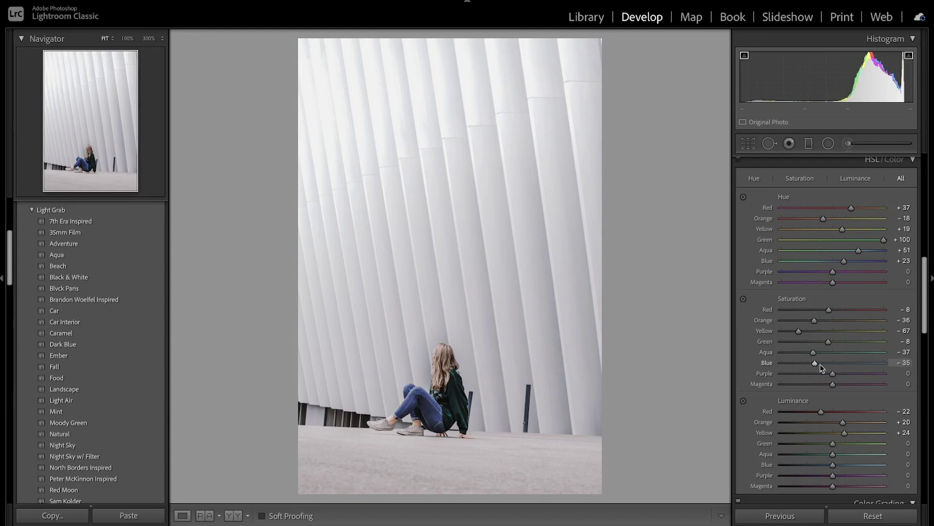
Brighten the cool colours by setting the HSL luminance to Green +20, Aqua +29 and Blue +33.
scroll(838, 380, down, 1)
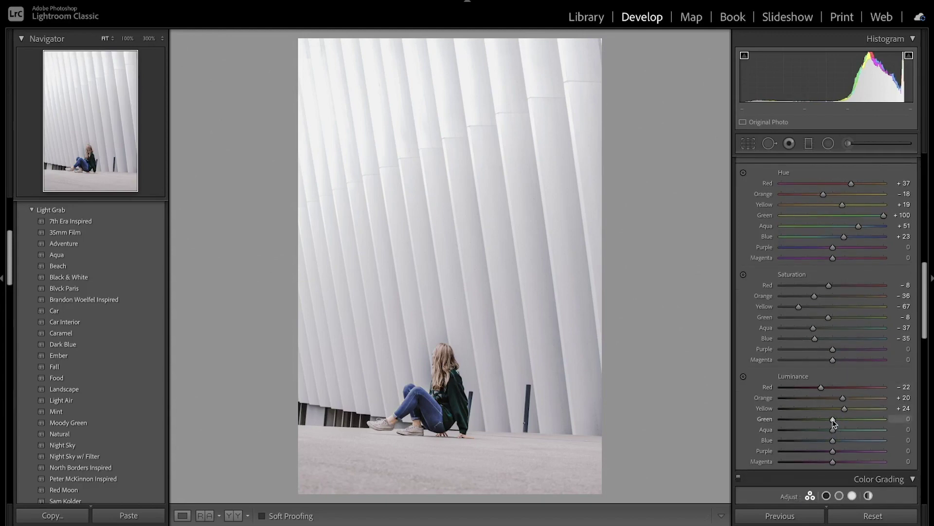
drag(834, 421, 844, 422)
mouse_move(834, 433)
mouse_down()
mouse_move(849, 432)
mouse_move(839, 441)
mouse_move(850, 441)
mouse_up()
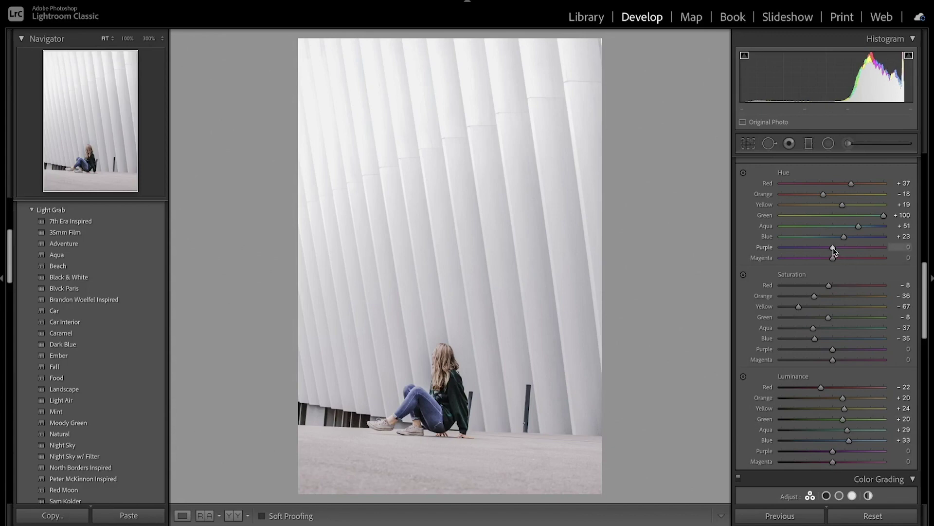
Set HSL Purple to hue -75, saturation -28 and luminance -29, and Magenta to hue +67, saturation -20 and luminance -17.
drag(833, 249, 869, 261)
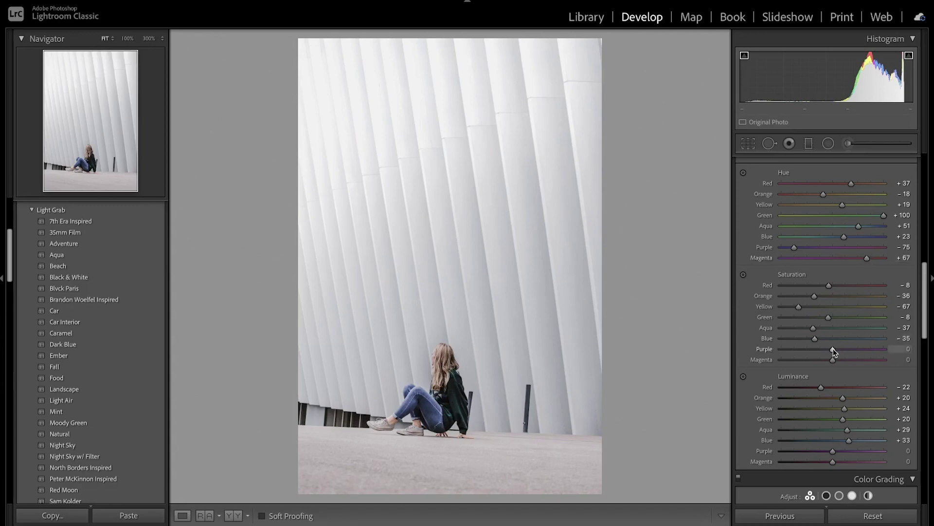
mouse_move(833, 350)
mouse_down()
mouse_move(818, 350)
mouse_move(823, 361)
mouse_up()
scroll(823, 363, down, 2)
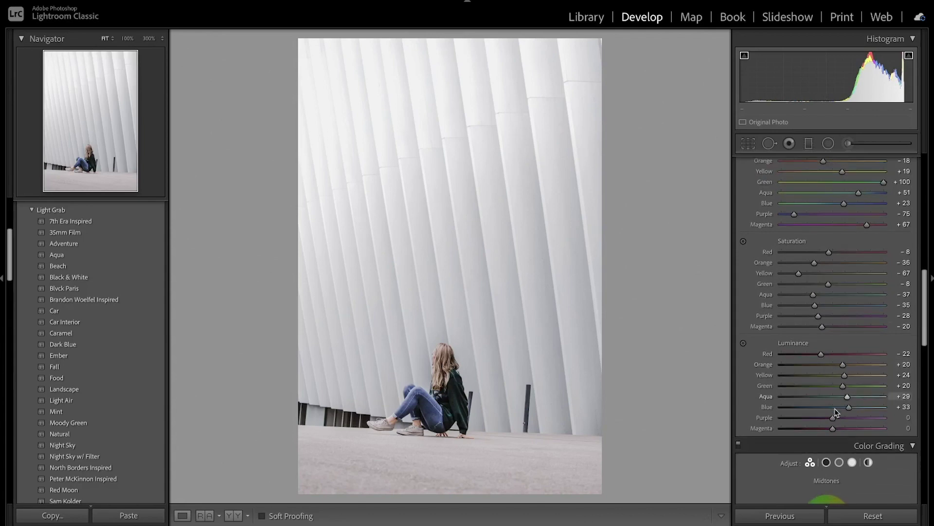
mouse_move(832, 417)
mouse_down()
mouse_move(818, 417)
mouse_move(824, 428)
mouse_up()
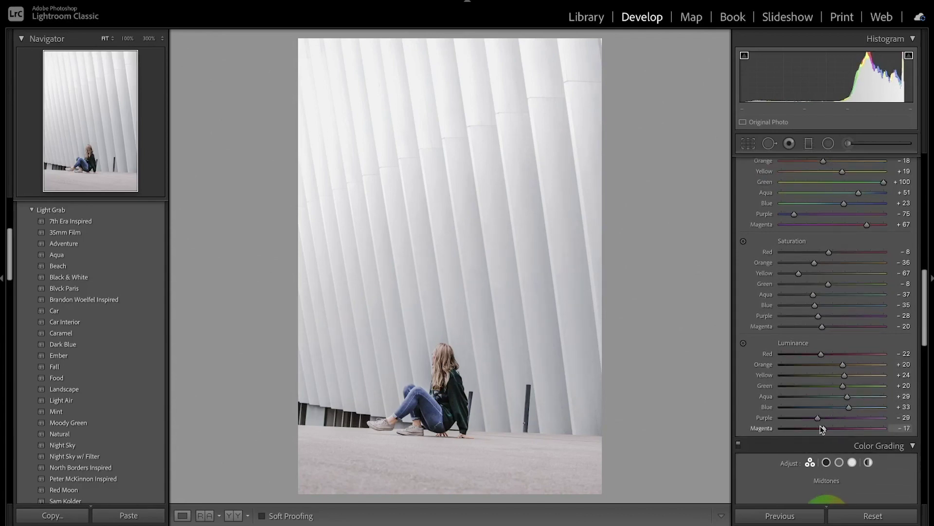
Compare the photo with and without the complete set of HSL adjustments.
scroll(788, 292, up, 5)
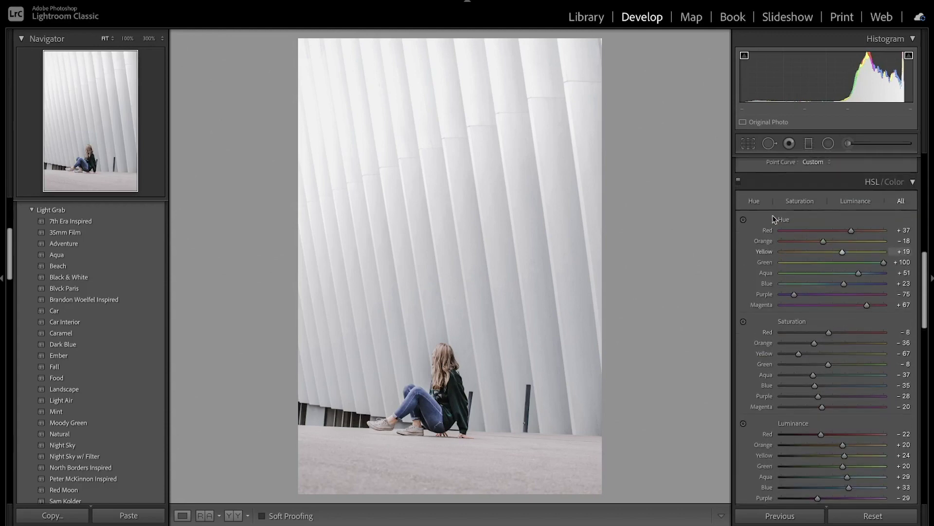
click(739, 182)
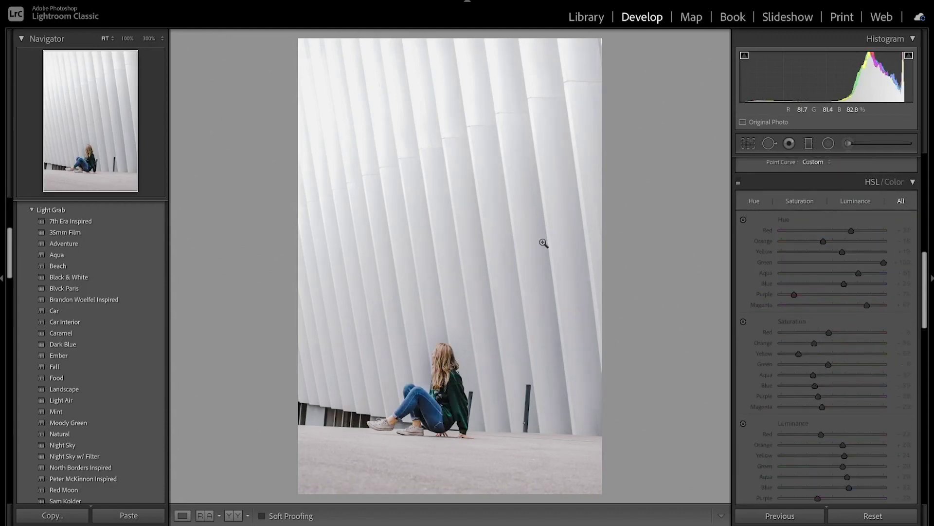
click(738, 183)
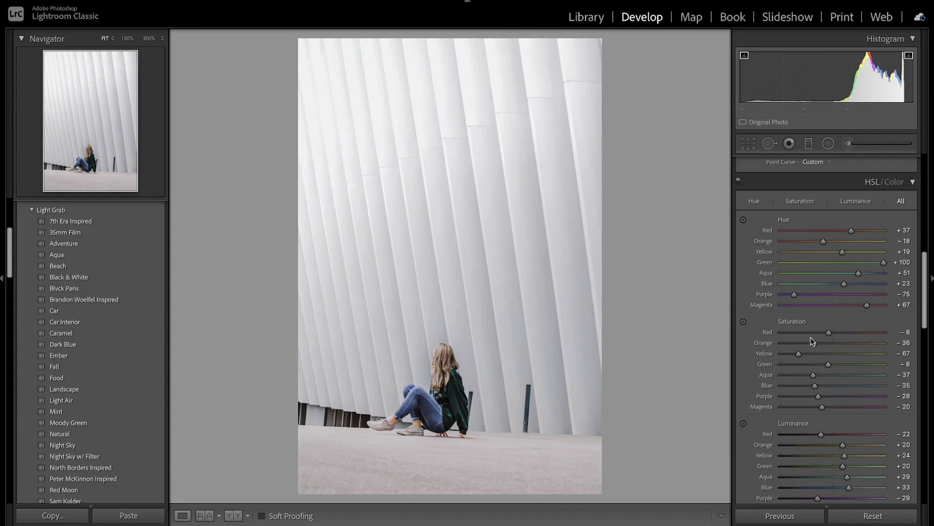
Tint the shadows a subtle blue in Color Grading with hue 199 and saturation 10.
scroll(812, 341, down, 8)
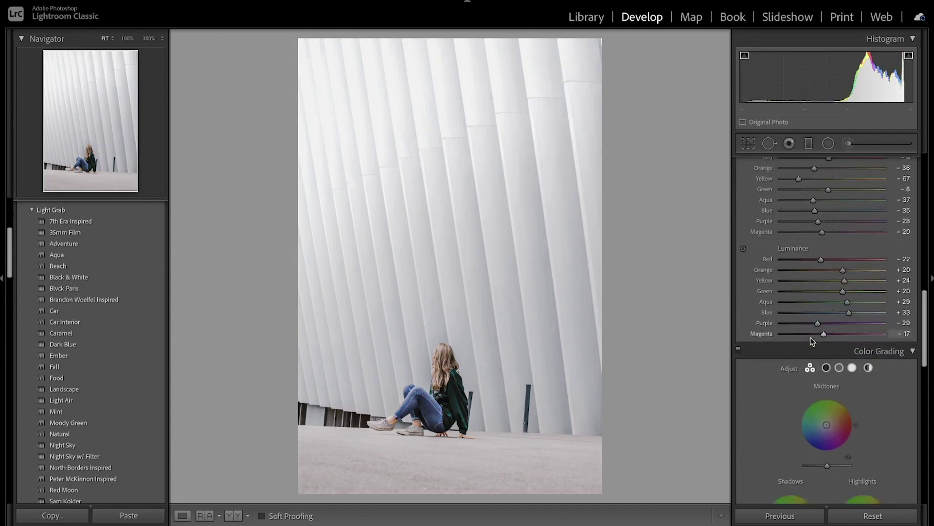
scroll(811, 340, down, 5)
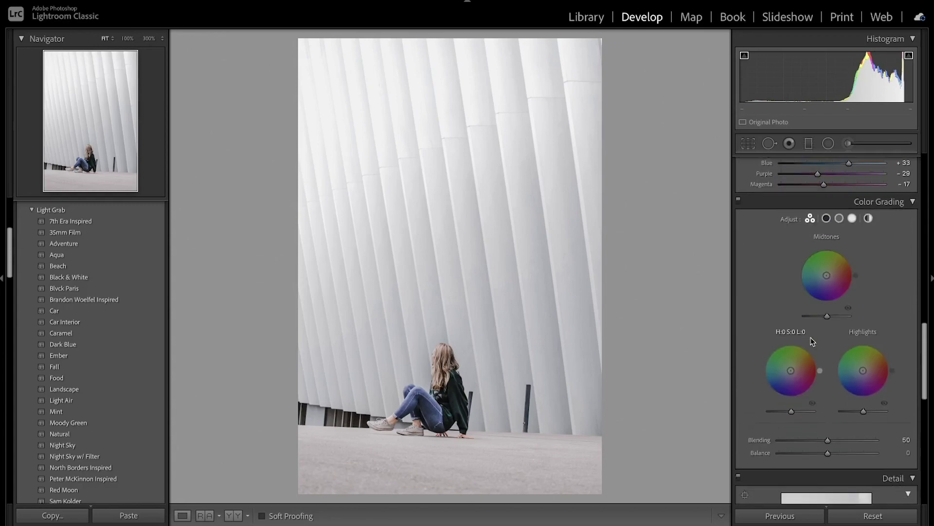
scroll(810, 337, up, 1)
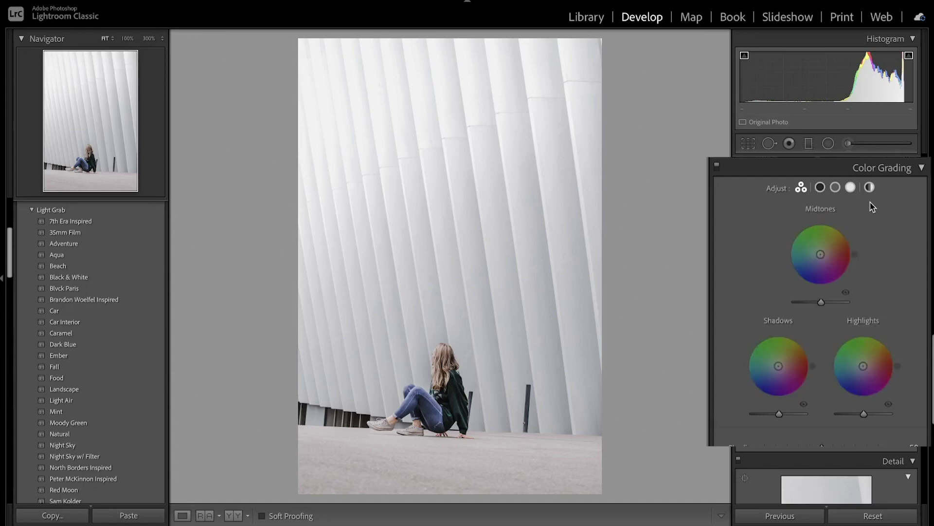
click(821, 188)
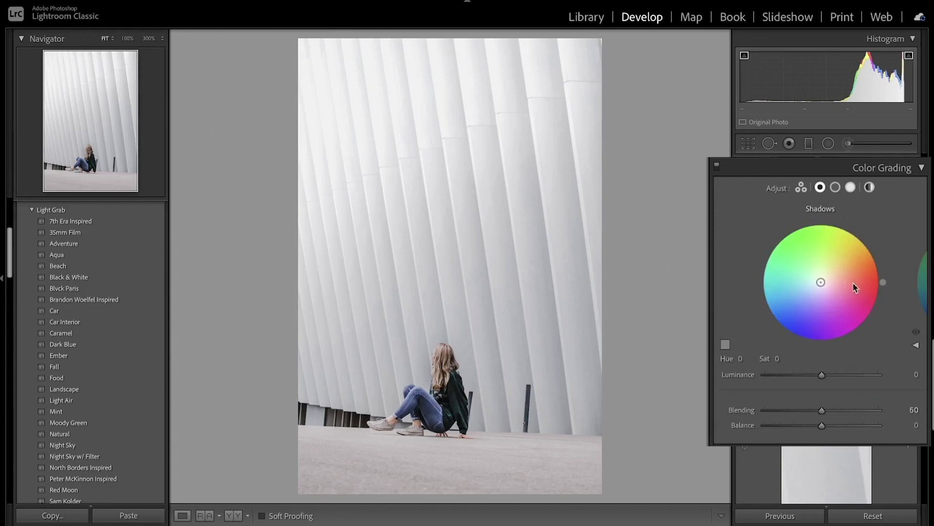
drag(883, 282, 764, 308)
drag(821, 285, 816, 283)
drag(817, 284, 815, 283)
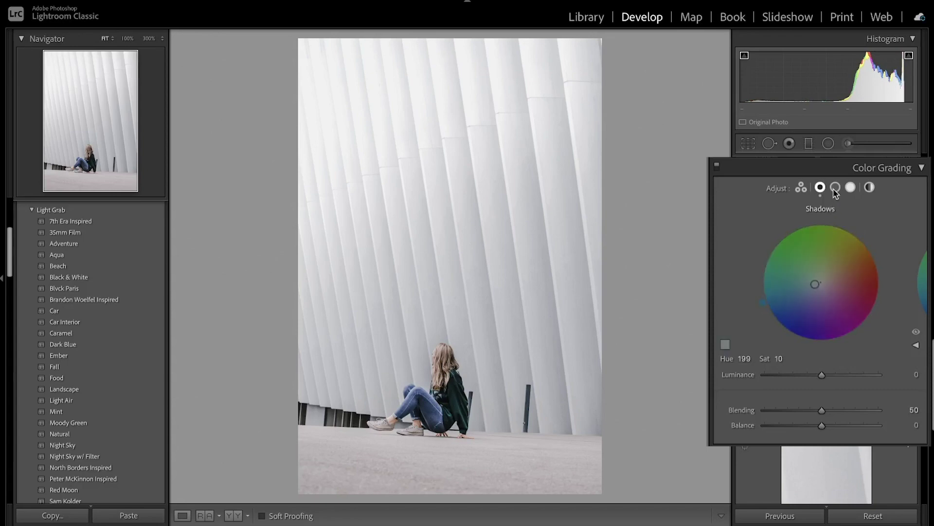
Grade the midtones to hue 201 and saturation 10, and compare the photo without the midtone tint.
click(836, 188)
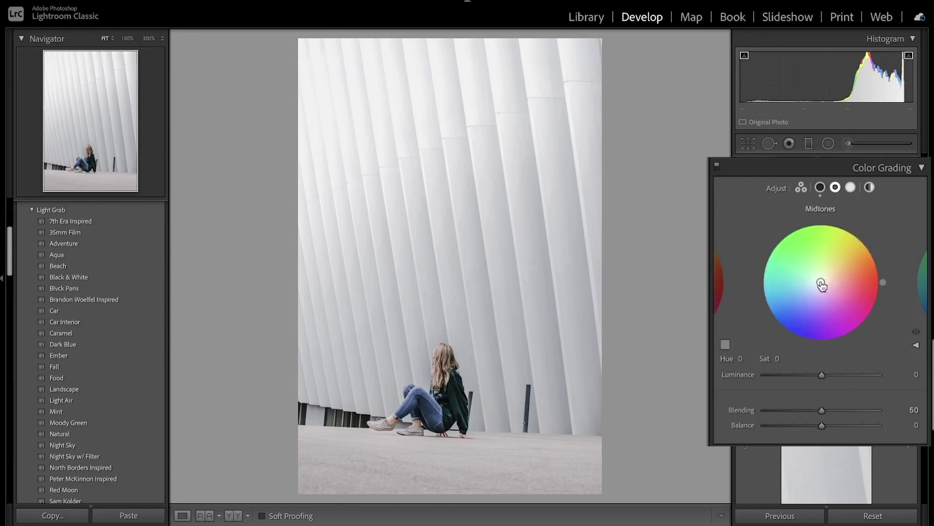
drag(821, 282, 814, 286)
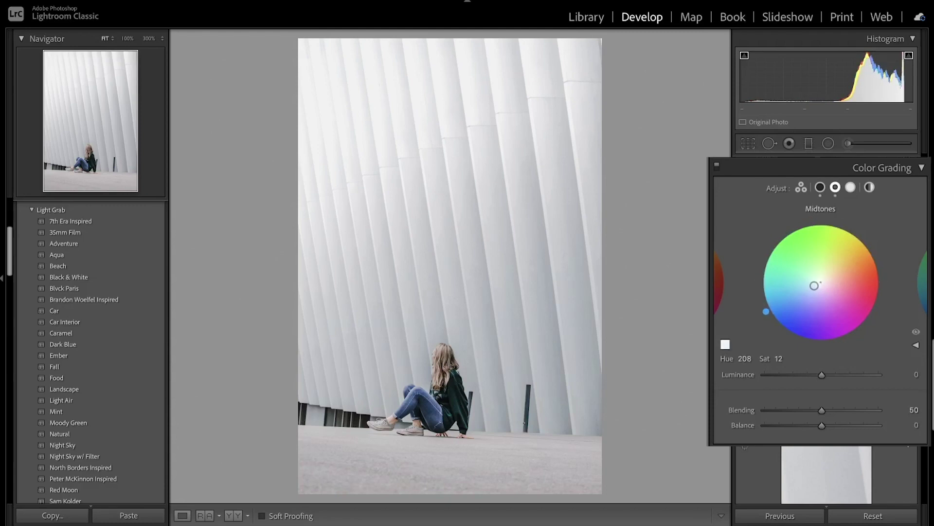
drag(814, 286, 815, 284)
click(917, 333)
click(917, 334)
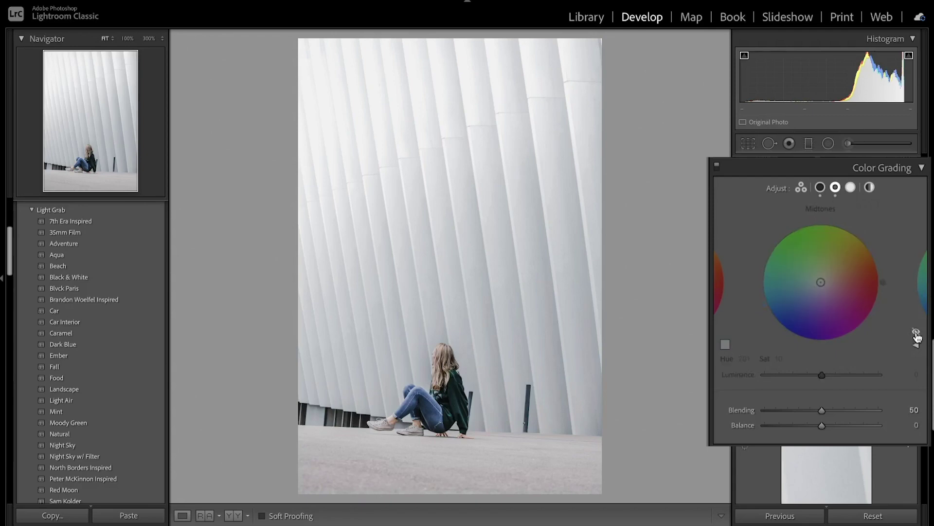
click(916, 335)
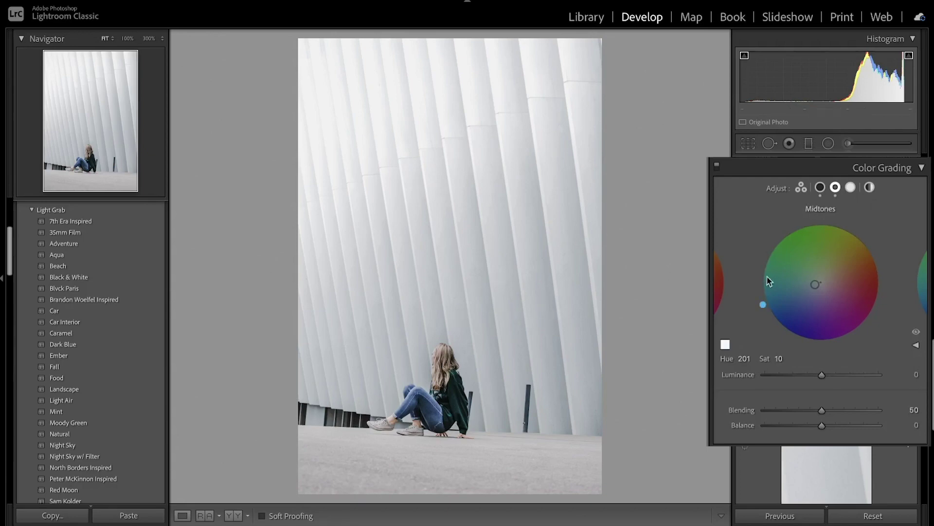
Warm the highlights with hue 25 and saturation 8, and compare the photo without the color grading.
click(851, 189)
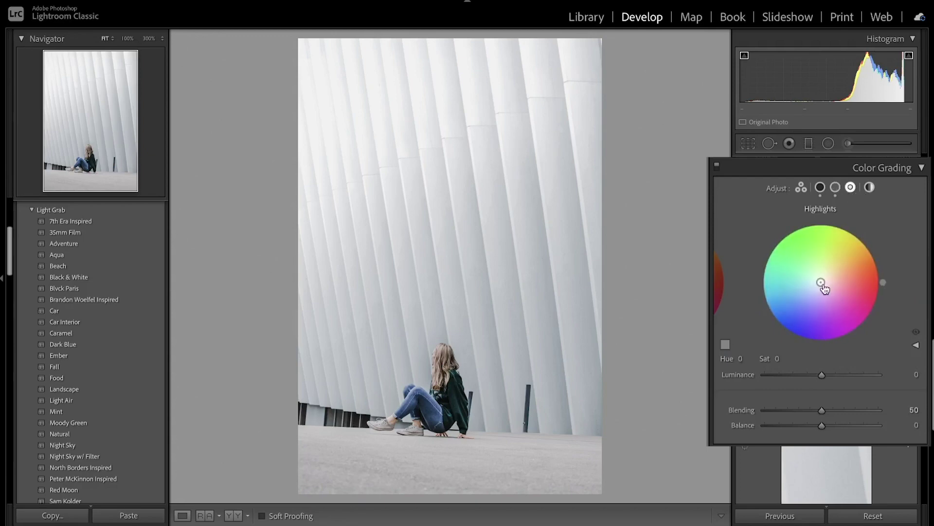
drag(823, 283, 825, 280)
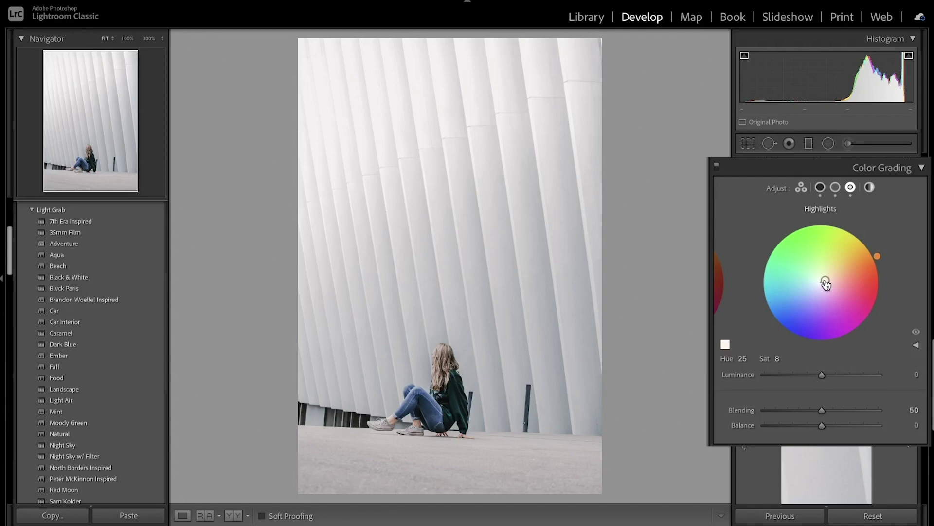
click(716, 166)
click(716, 166)
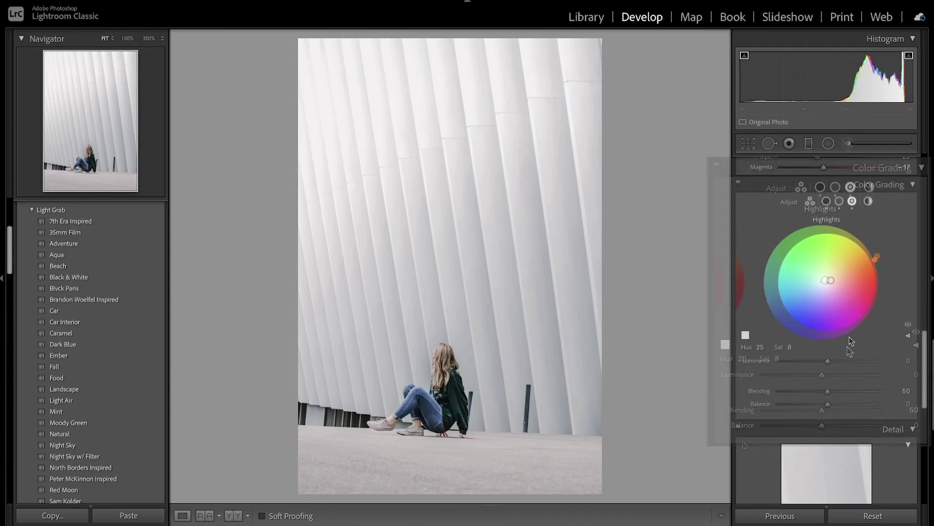
Set sharpening to Amount 28 and Masking 54, and noise reduction to Luminance 18 with Detail 57 and Color 8 with Detail 56.
scroll(850, 340, down, 5)
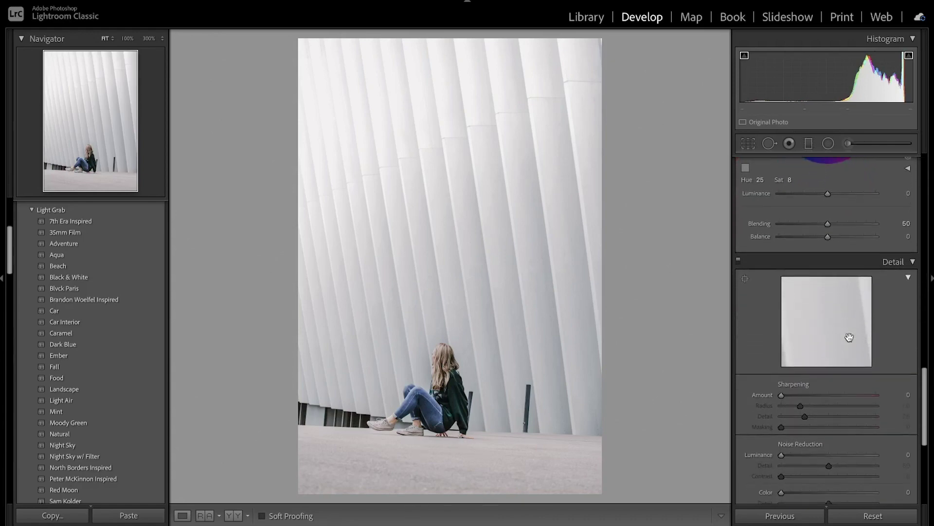
scroll(851, 341, down, 1)
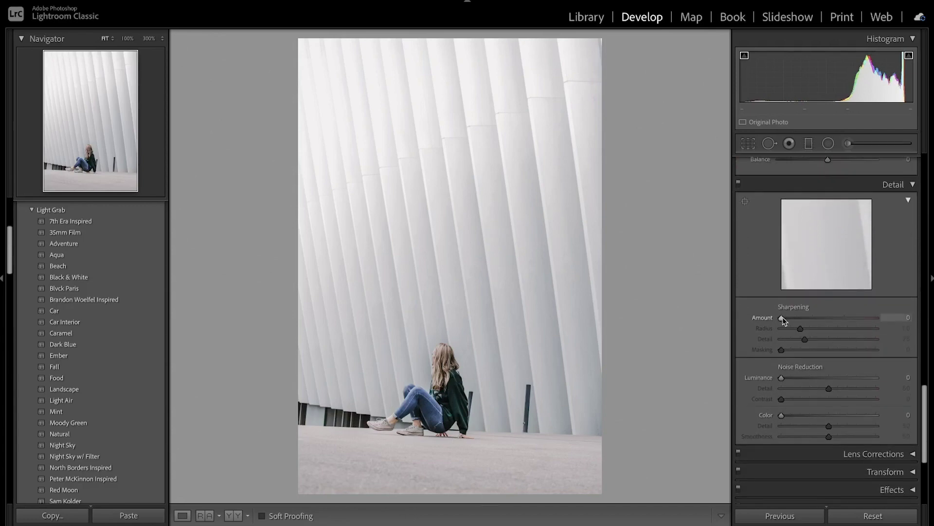
drag(781, 320, 799, 318)
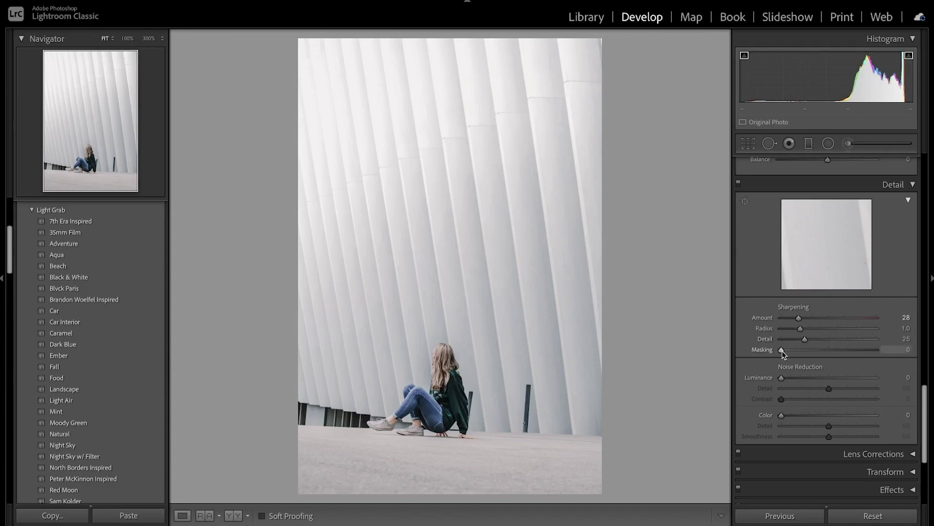
drag(782, 350, 832, 350)
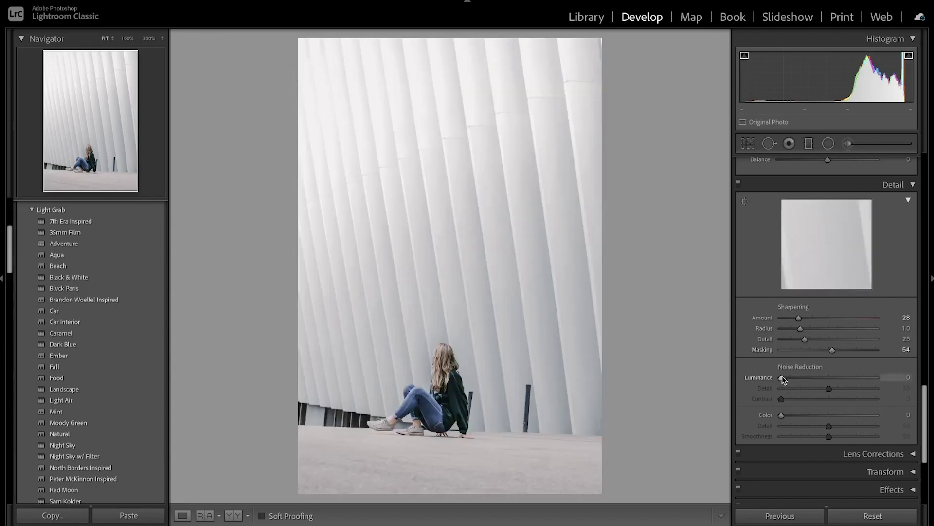
drag(782, 378, 835, 389)
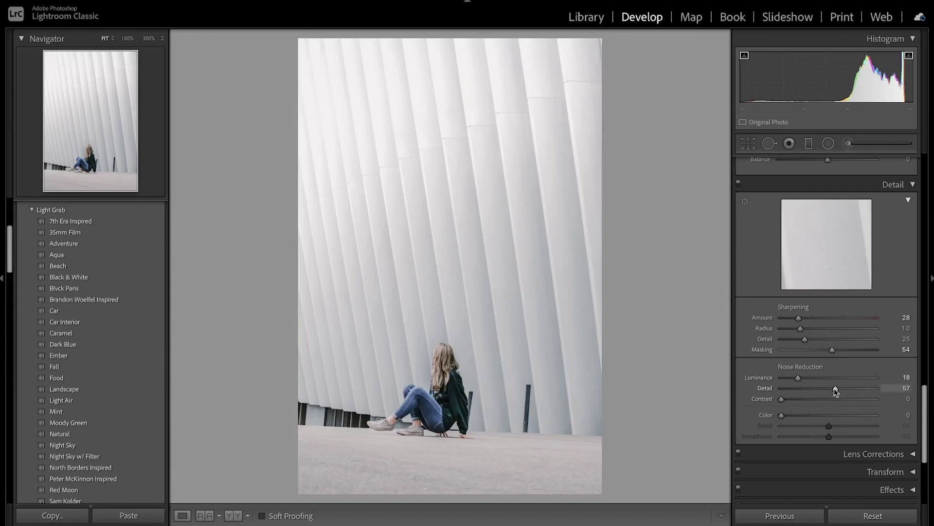
drag(782, 416, 835, 426)
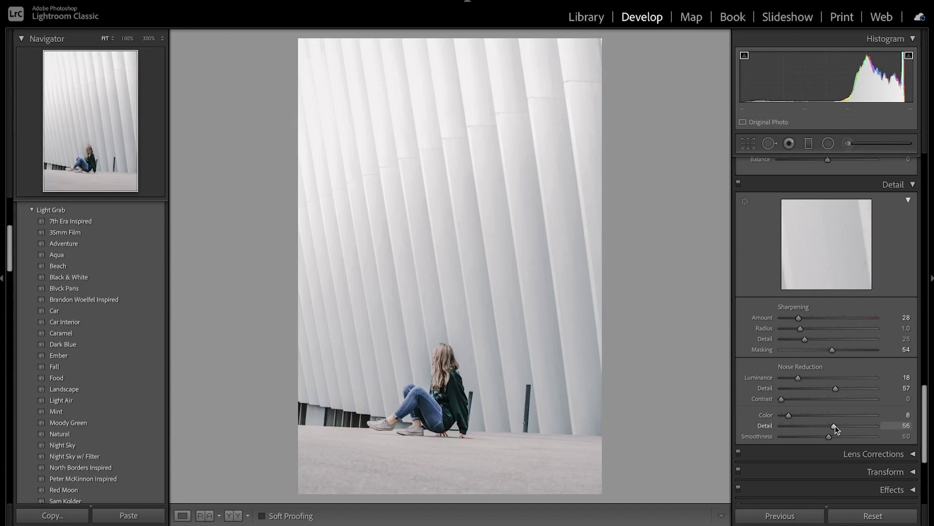
Set the Calibration hue and saturation to -14 and +34 for Red Primary, -22 and -11 for Green, and -16 and -32 for Blue.
scroll(836, 428, down, 5)
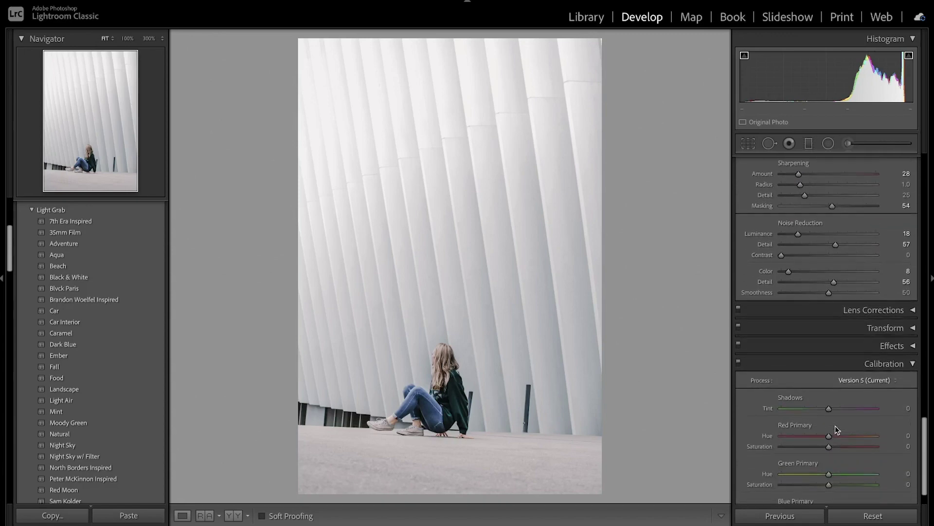
scroll(839, 425, down, 1)
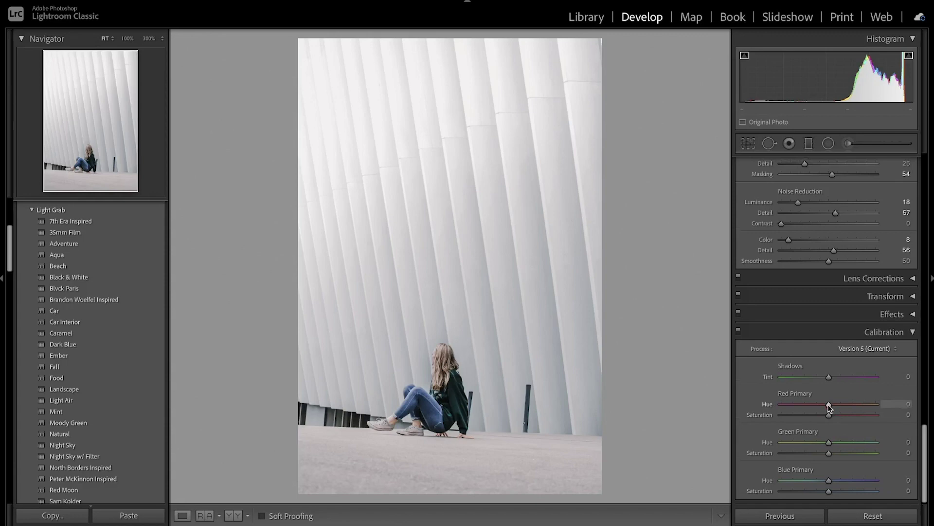
drag(829, 406, 821, 407)
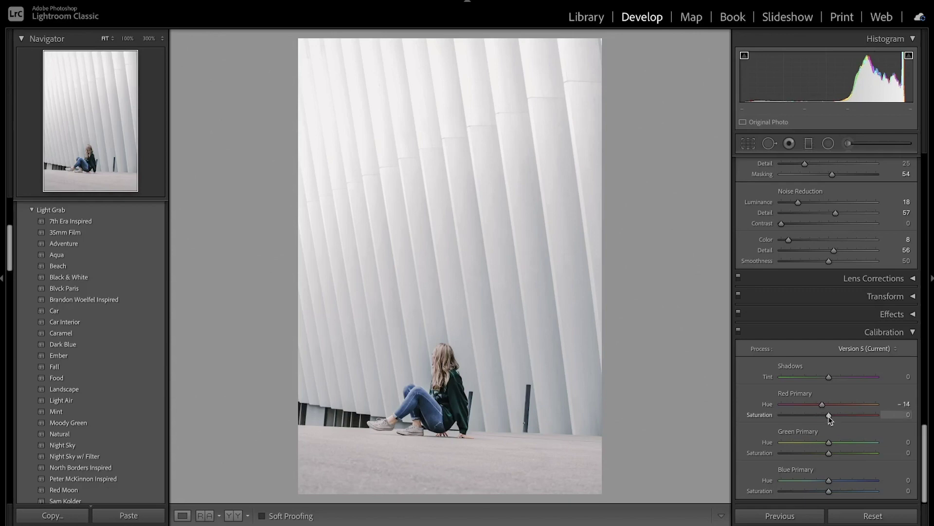
drag(830, 417, 845, 417)
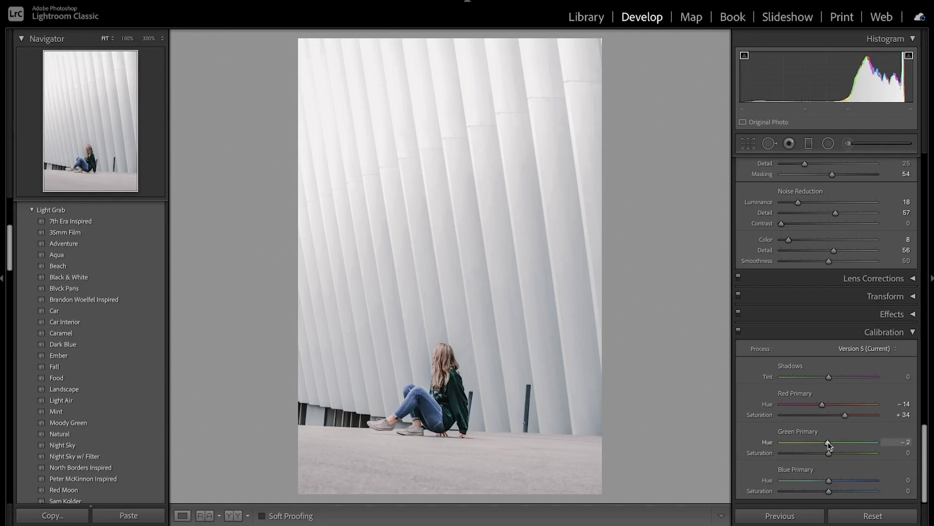
mouse_move(828, 444)
mouse_down()
mouse_move(821, 446)
mouse_move(829, 456)
mouse_up()
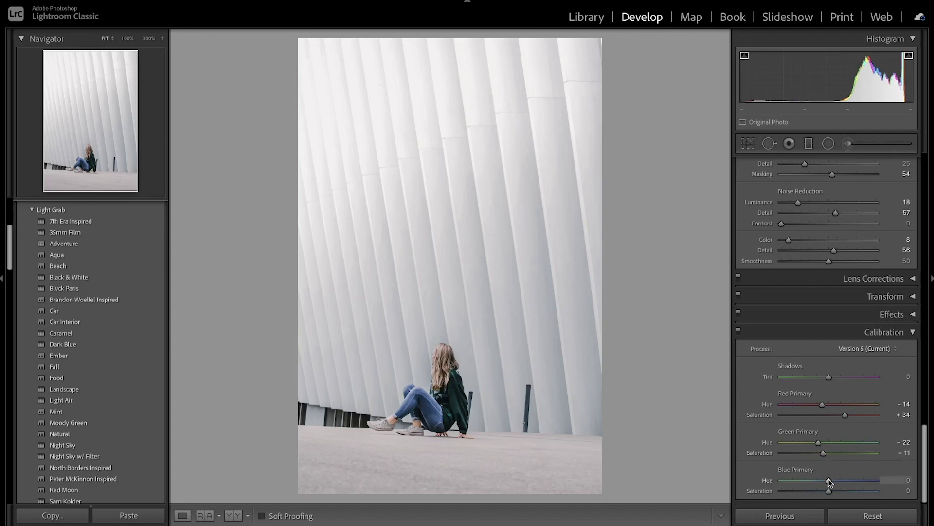
drag(830, 481, 822, 483)
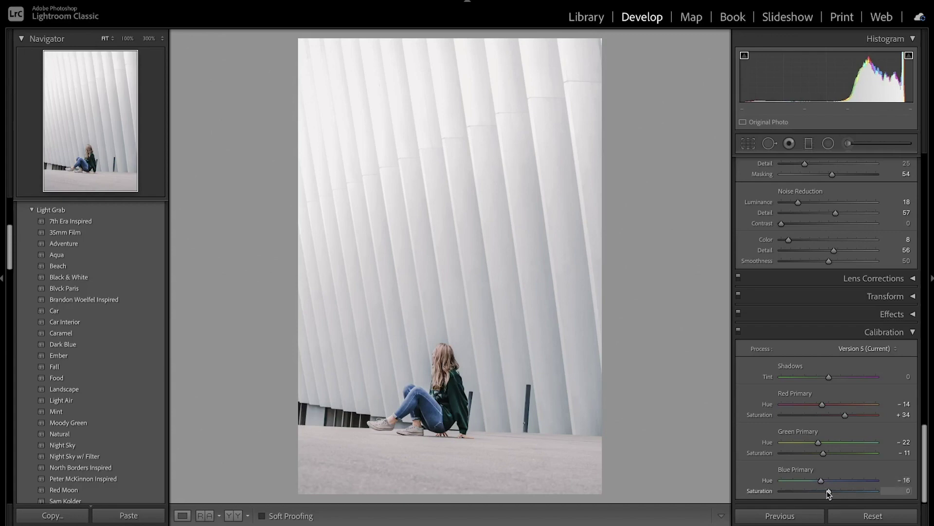
drag(829, 492, 814, 491)
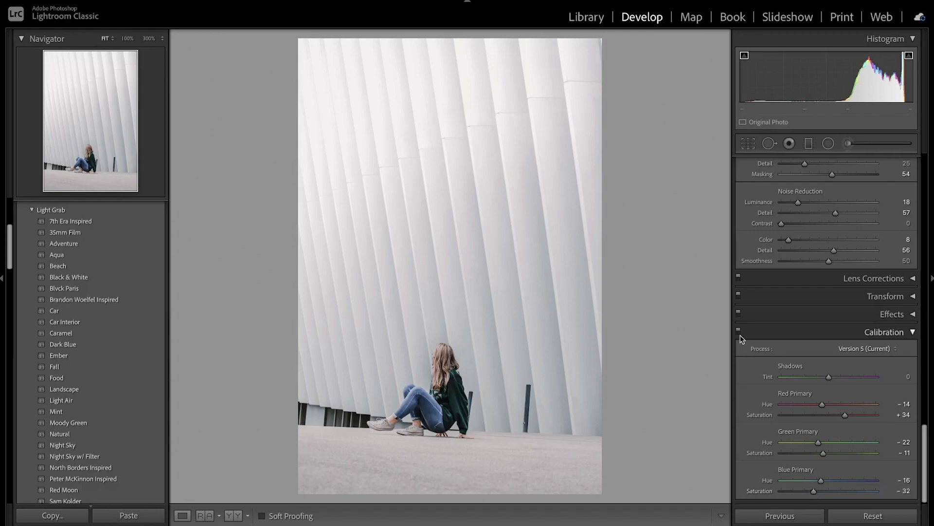
Compare the photo with and without the calibration, and the finished edit against the original photo.
click(739, 332)
click(739, 332)
scroll(780, 319, up, 15)
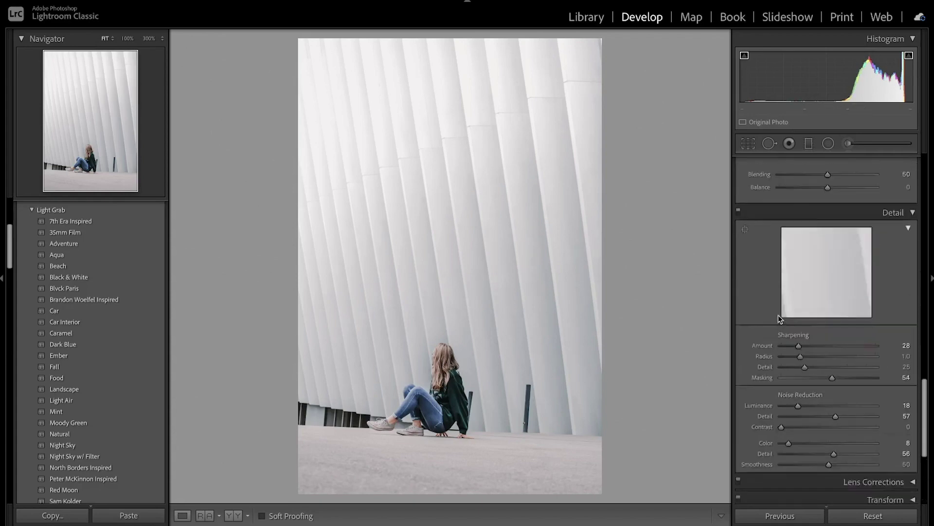
scroll(780, 319, up, 10)
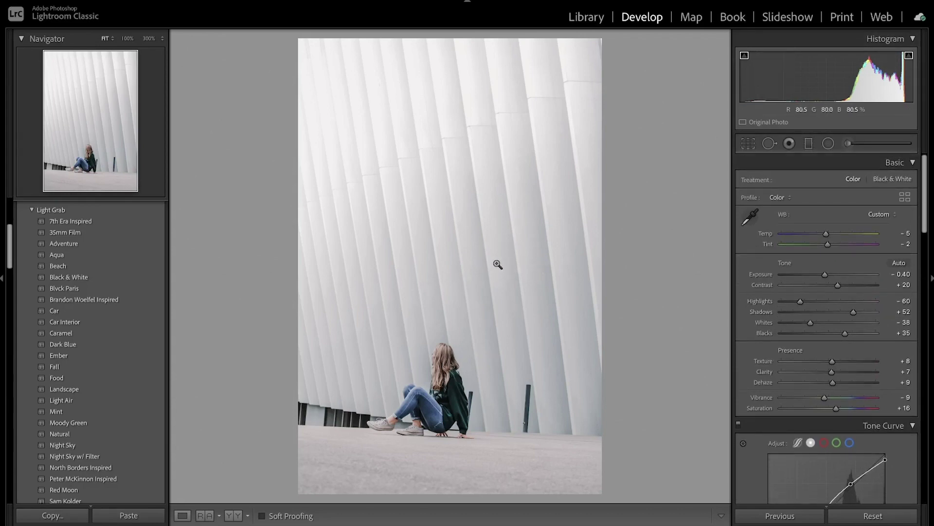
key(backslash)
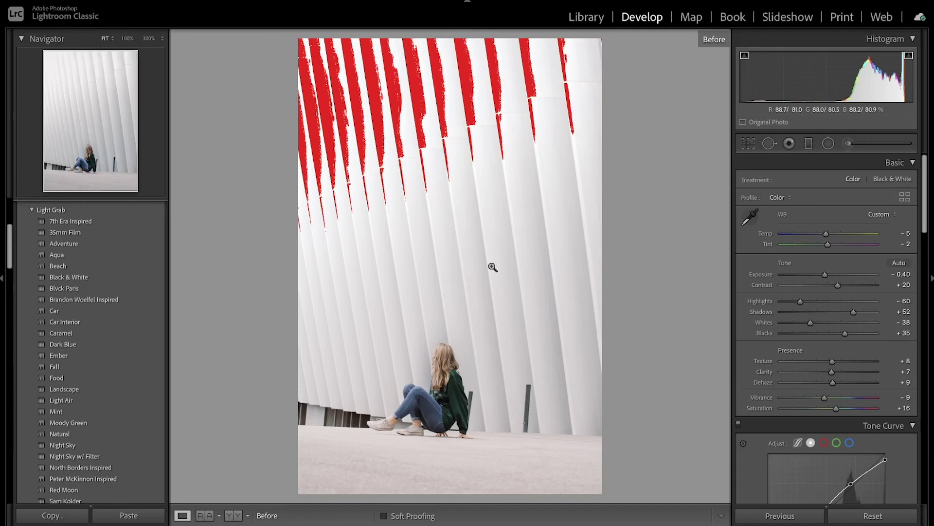
key(backslash)
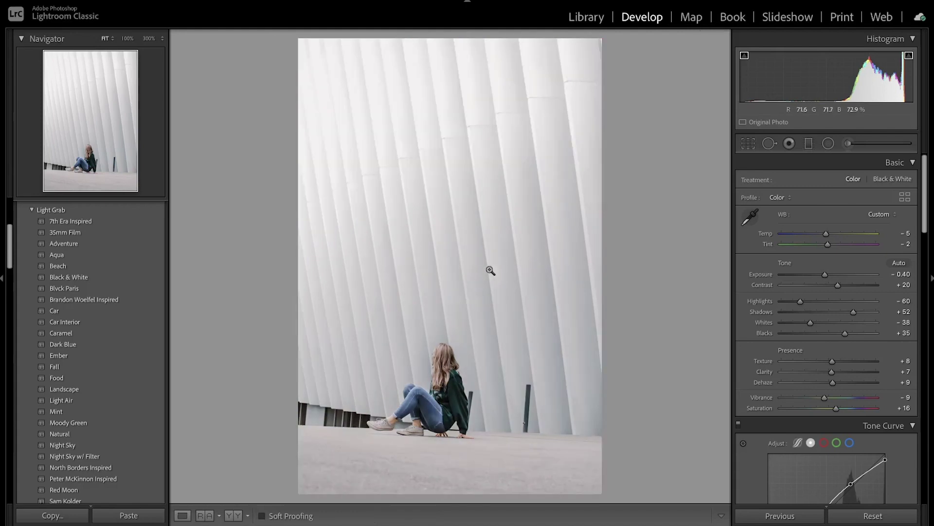